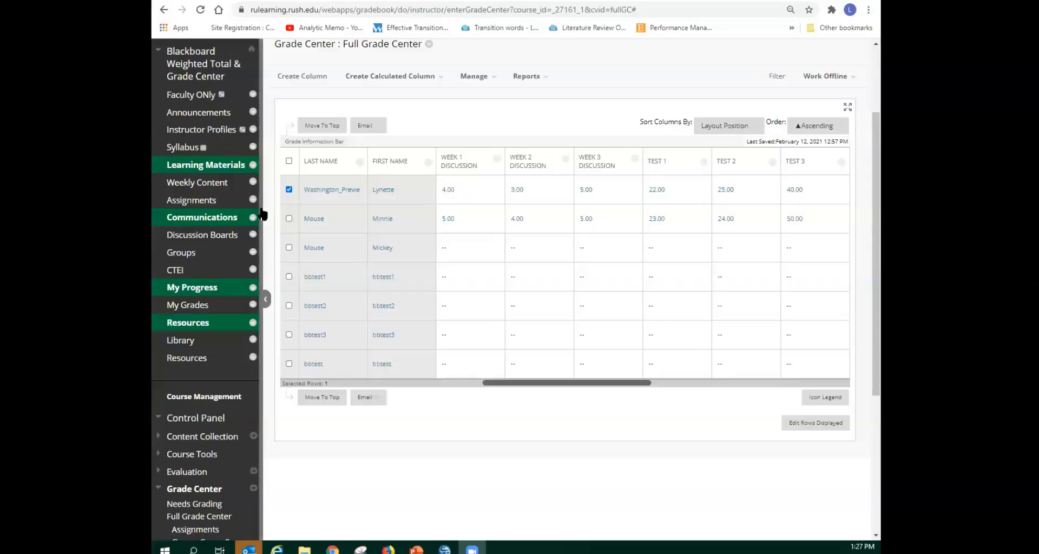
scroll(382, 120, up, 3)
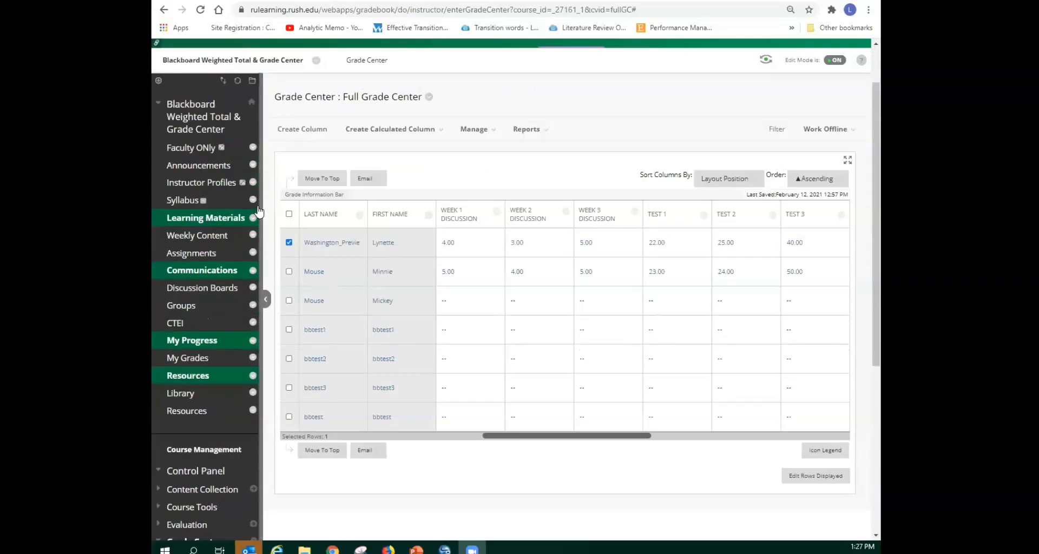
click(475, 190)
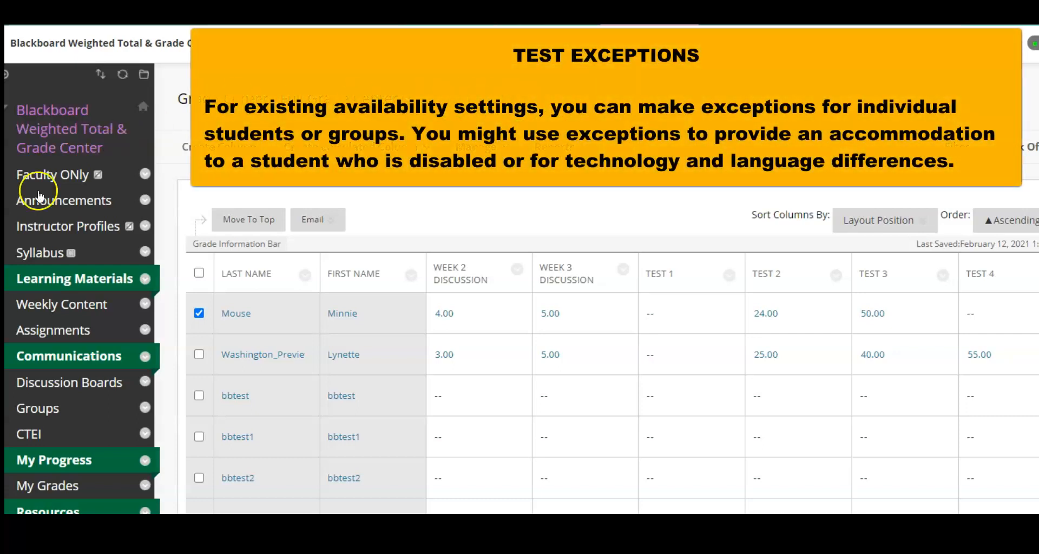
Step: Open the test options of Test 1 in Weekly Content for editing
click(81, 304)
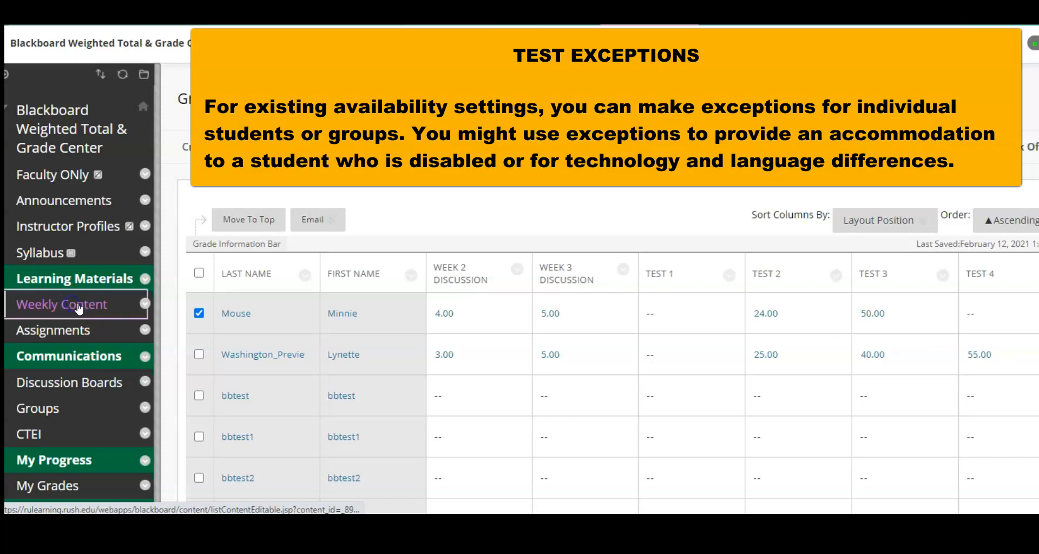
click(291, 345)
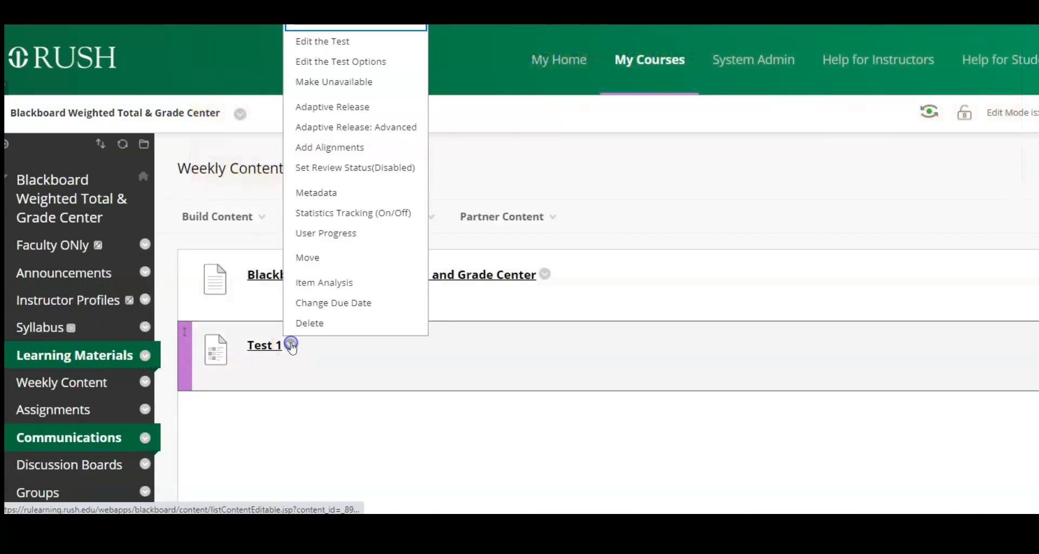
click(356, 62)
Step: Add the first listed student to Test 1's availability exceptions
scroll(402, 162, down, 10)
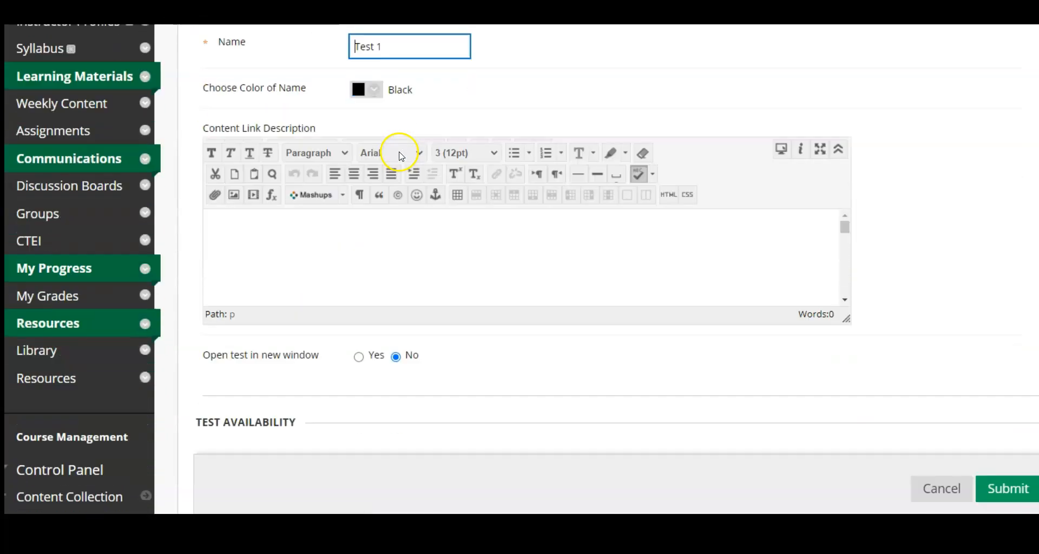
scroll(400, 151, down, 3)
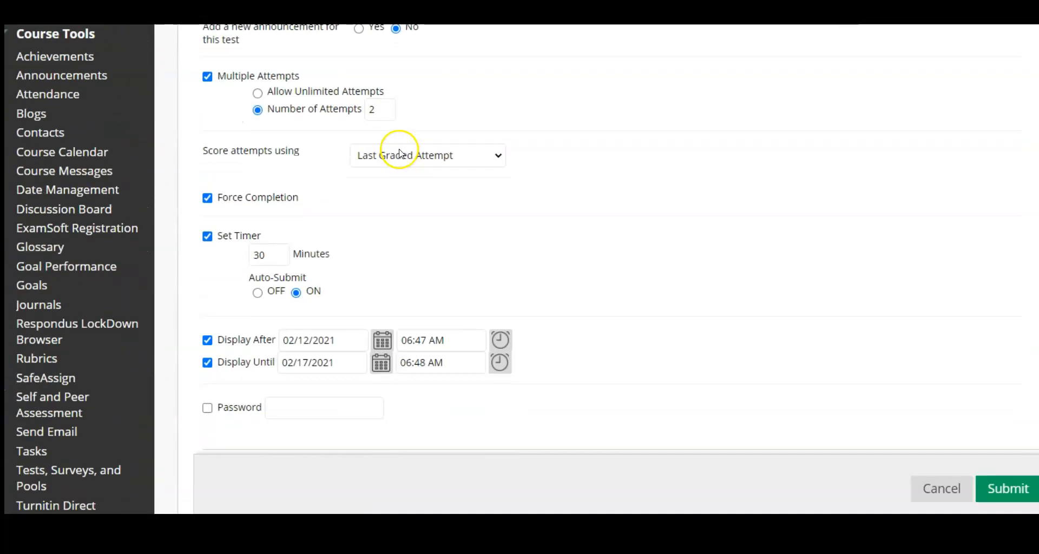
scroll(400, 152, up, 1)
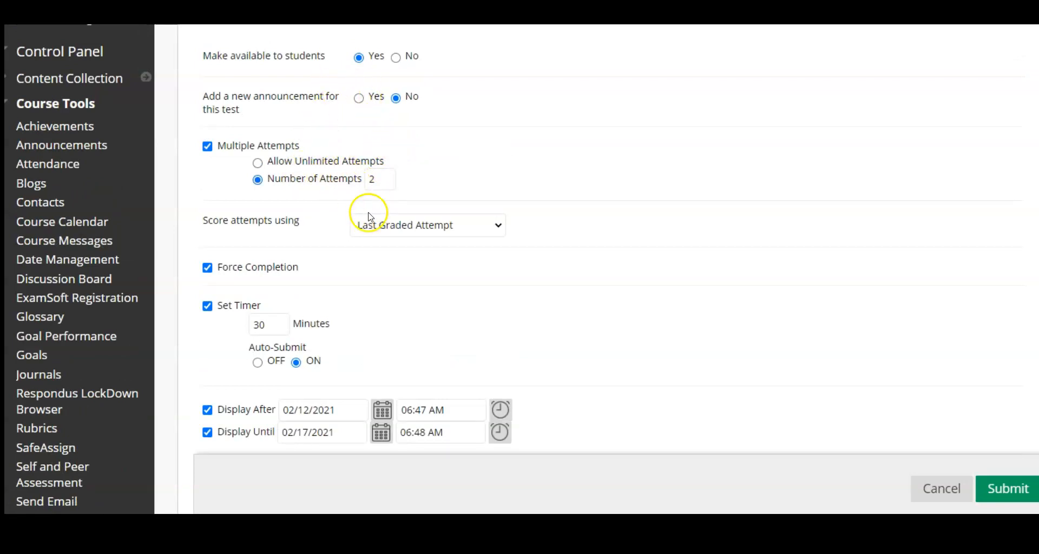
scroll(364, 212, down, 3)
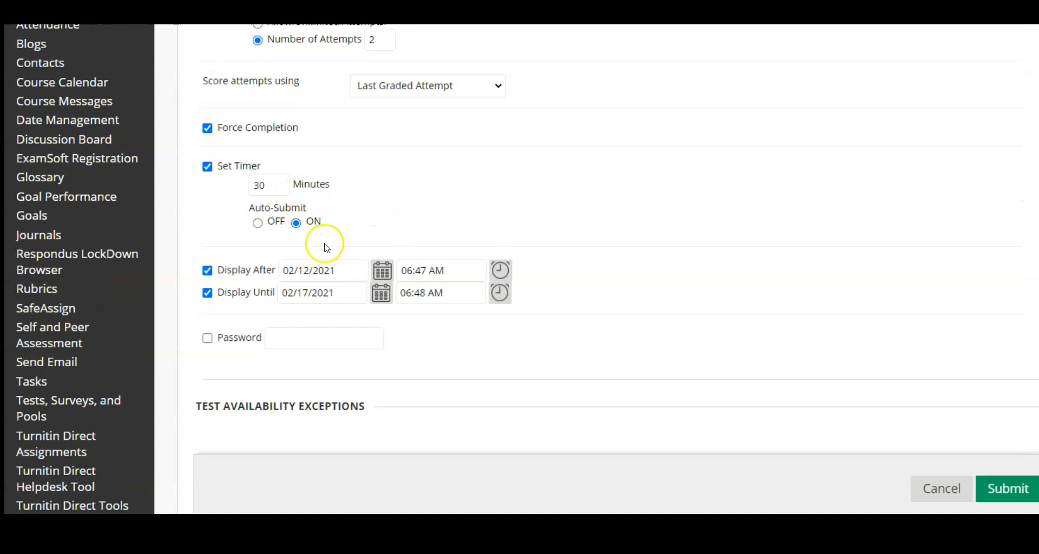
scroll(403, 317, down, 3)
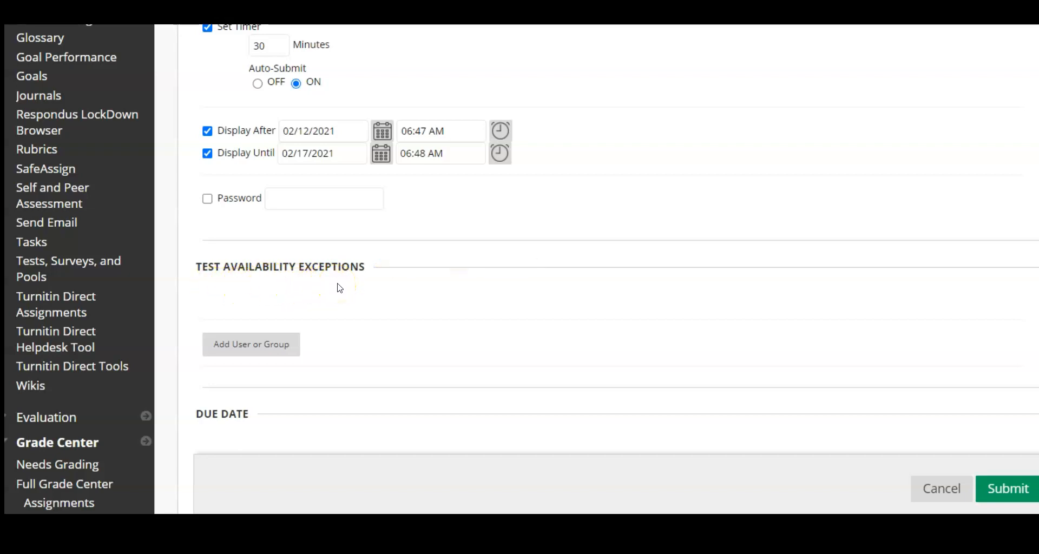
scroll(340, 288, down, 2)
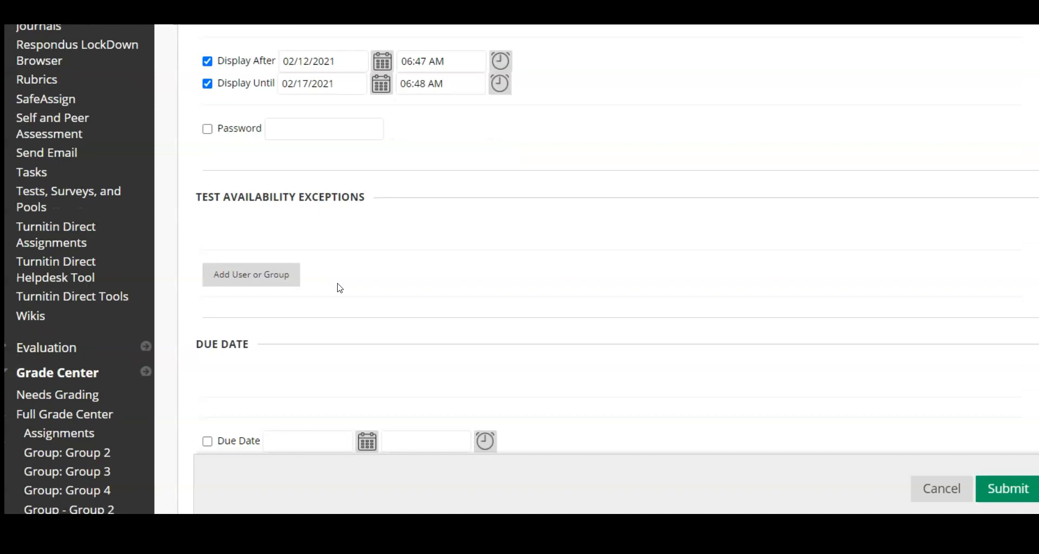
click(243, 280)
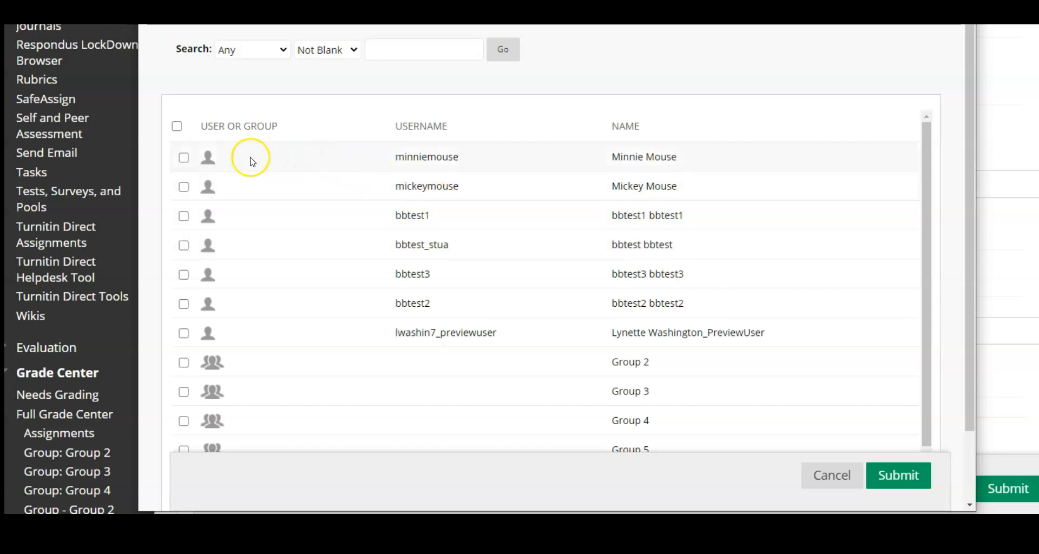
click(183, 160)
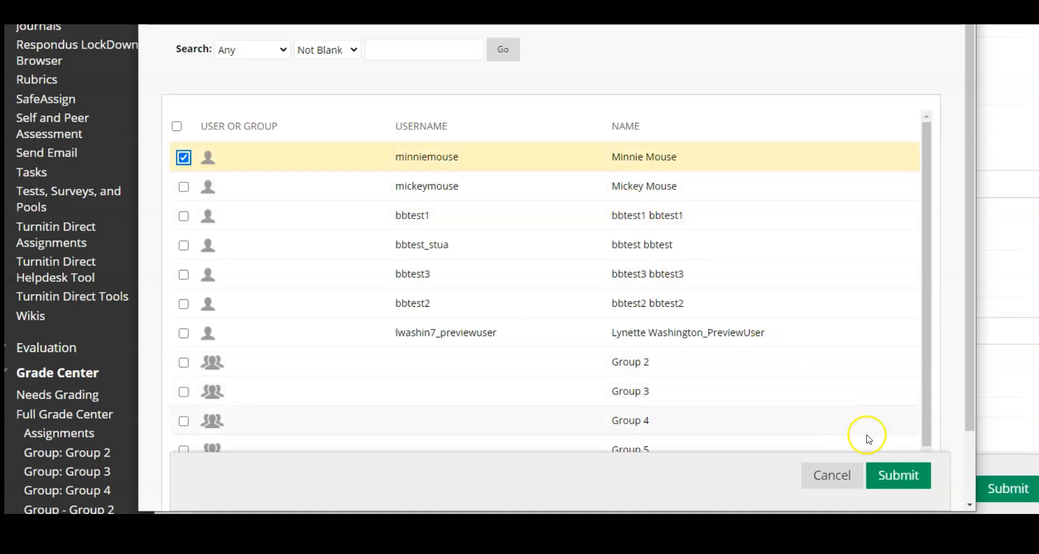
click(896, 477)
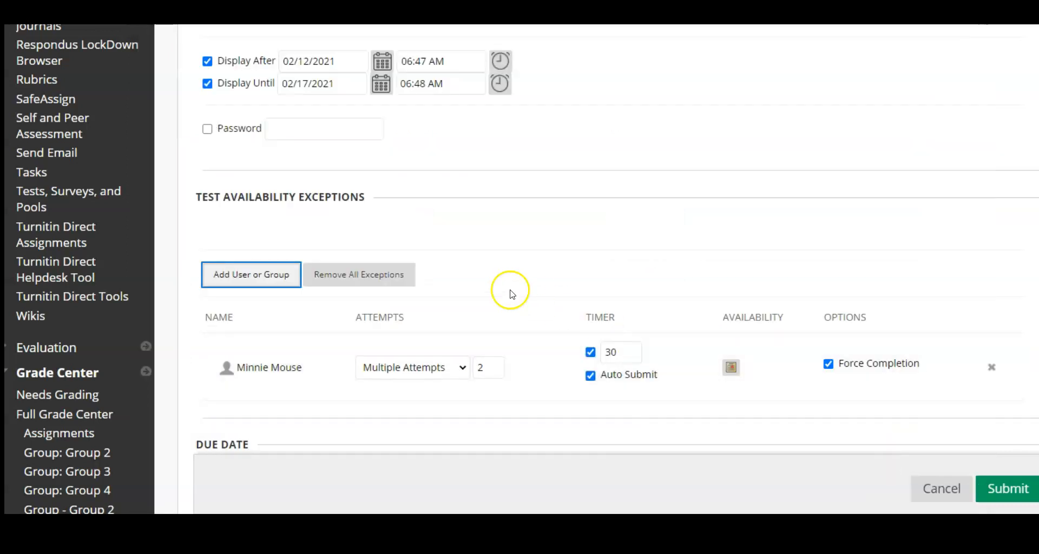
Step: Set the student's exception to 3 attempts and a 40-minute timer
scroll(454, 287, down, 3)
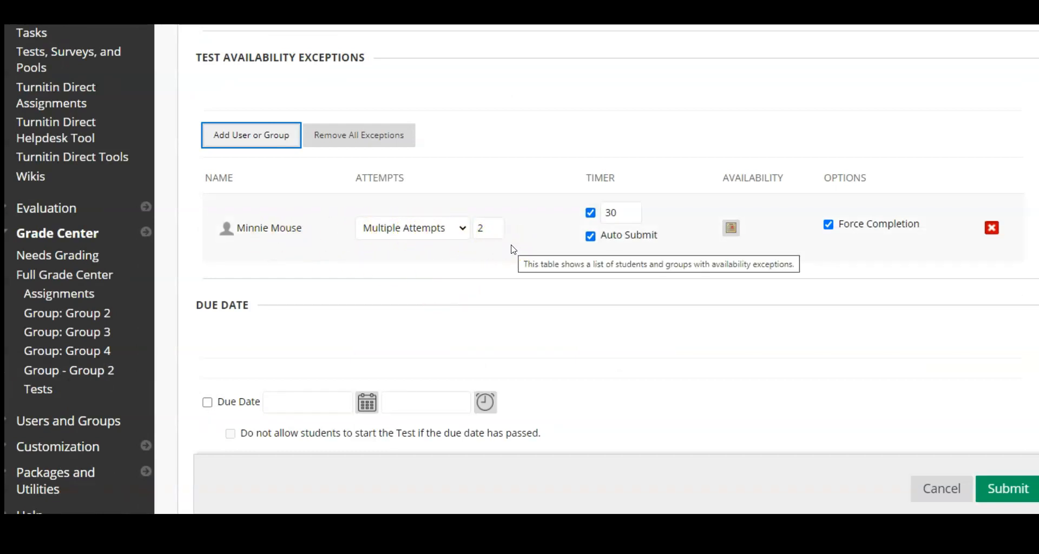
drag(493, 229, 477, 228)
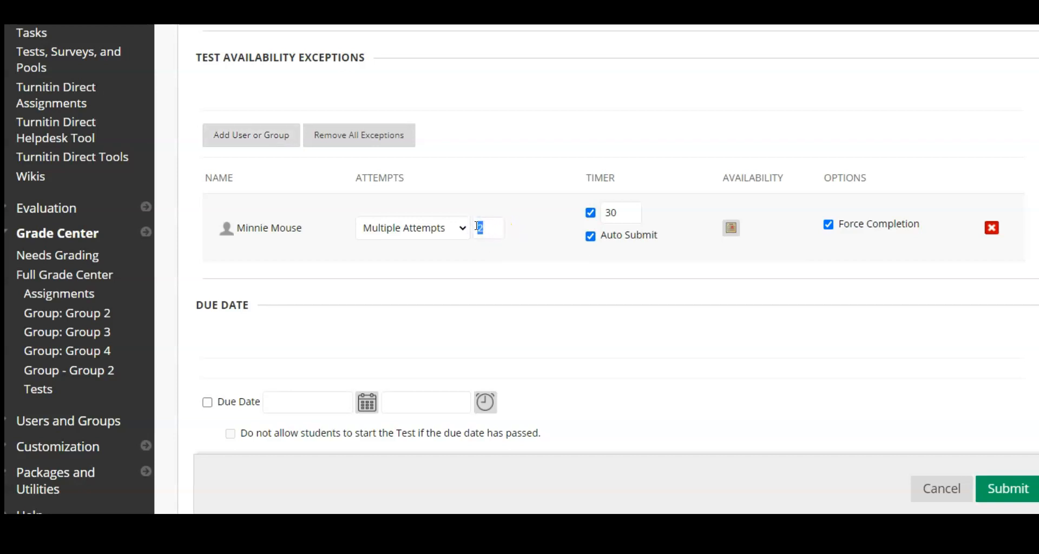
text(3)
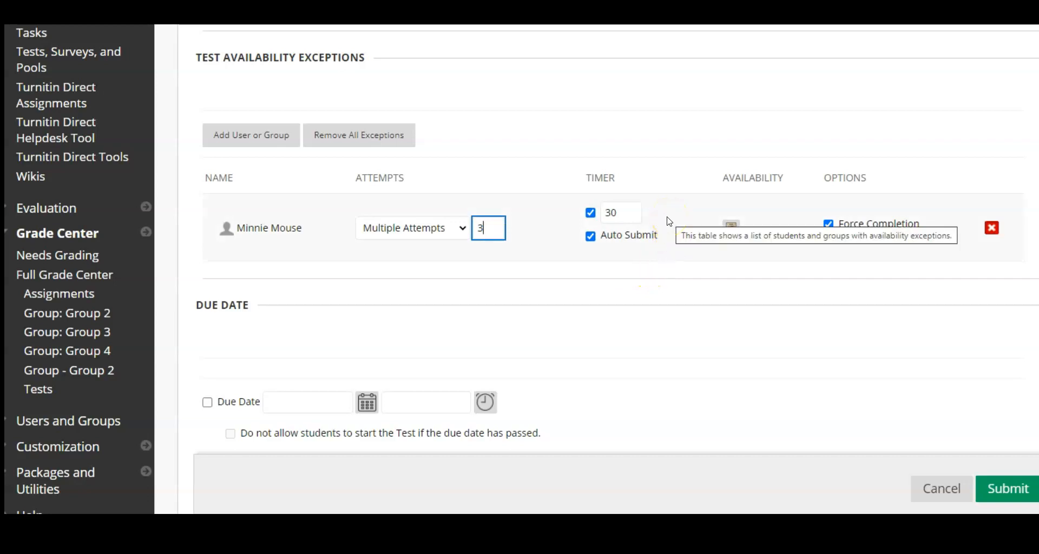
click(633, 217)
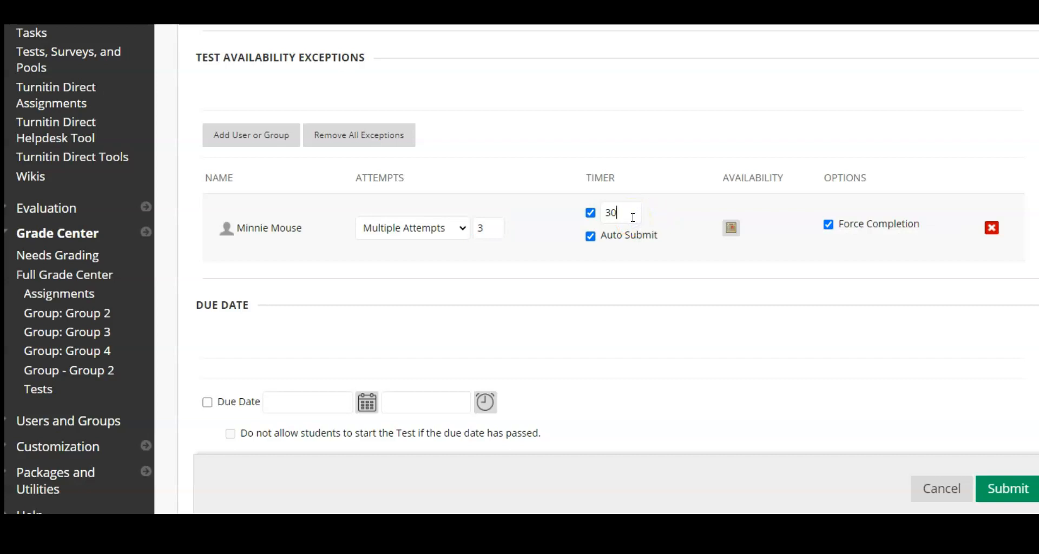
drag(630, 217, 600, 219)
click(671, 256)
click(671, 256)
Step: Make the test available to the excepted student from 02/17/2021 until 02/18/2021, both at 11:59 PM, and submit the test options
click(731, 230)
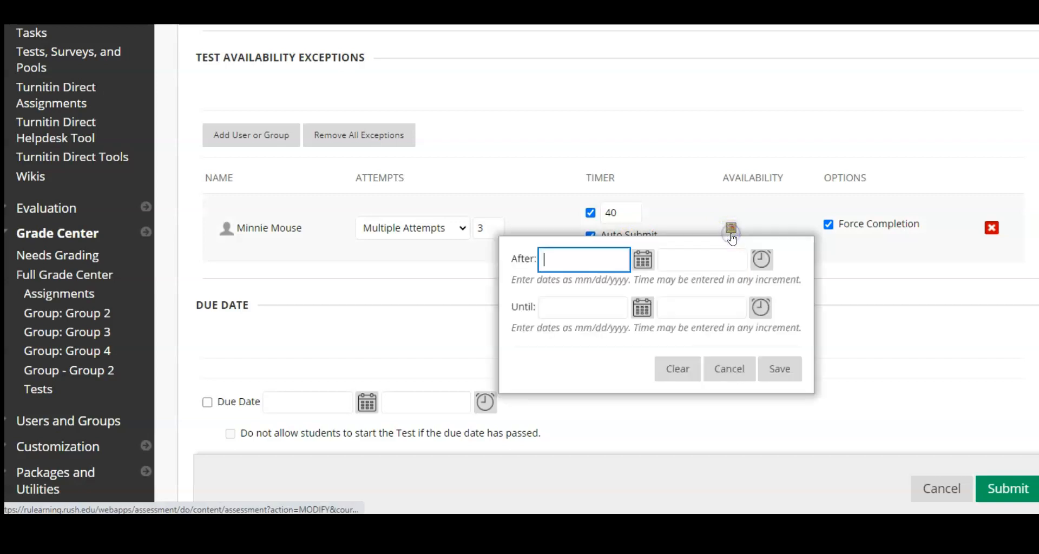
click(643, 259)
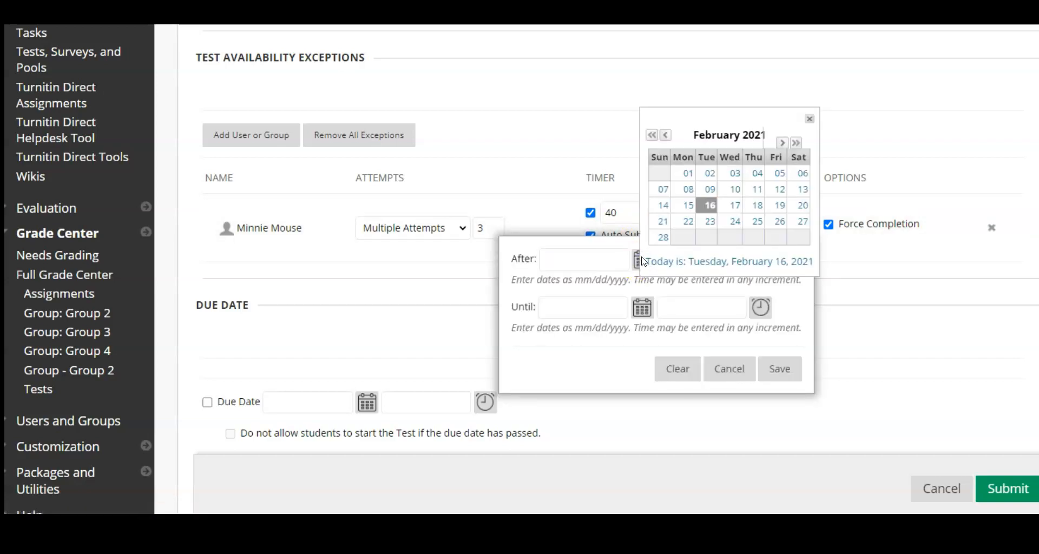
click(735, 207)
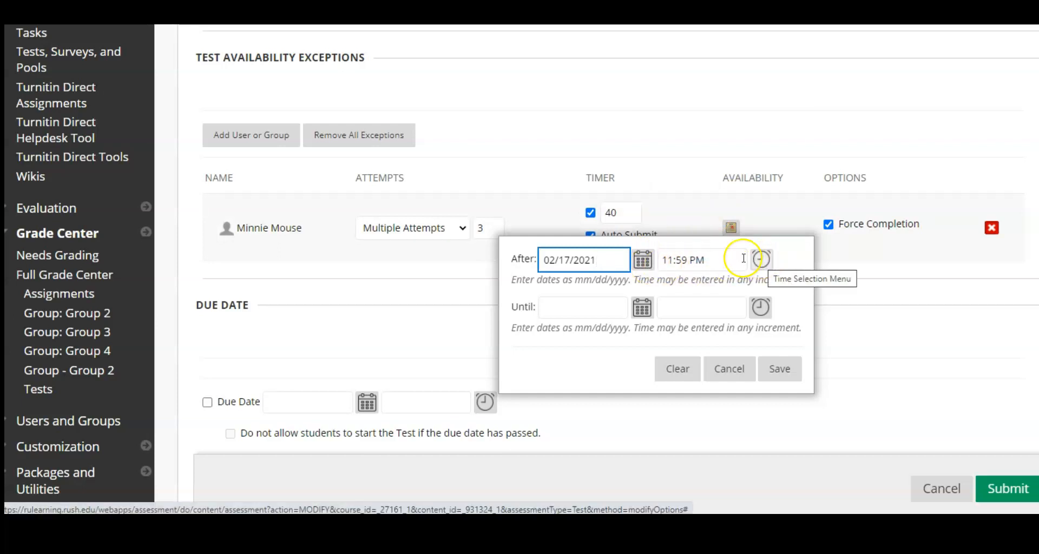
click(639, 309)
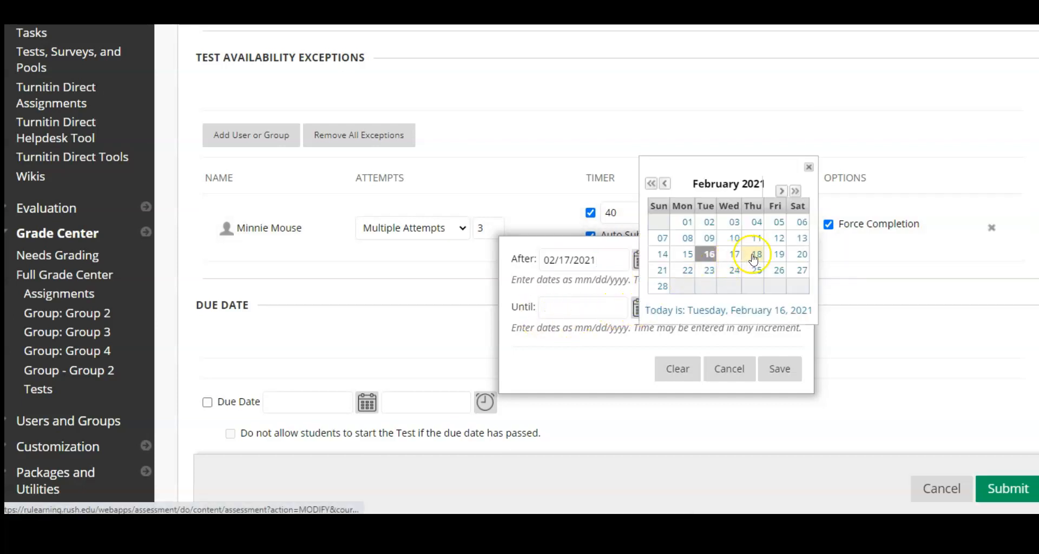
click(757, 270)
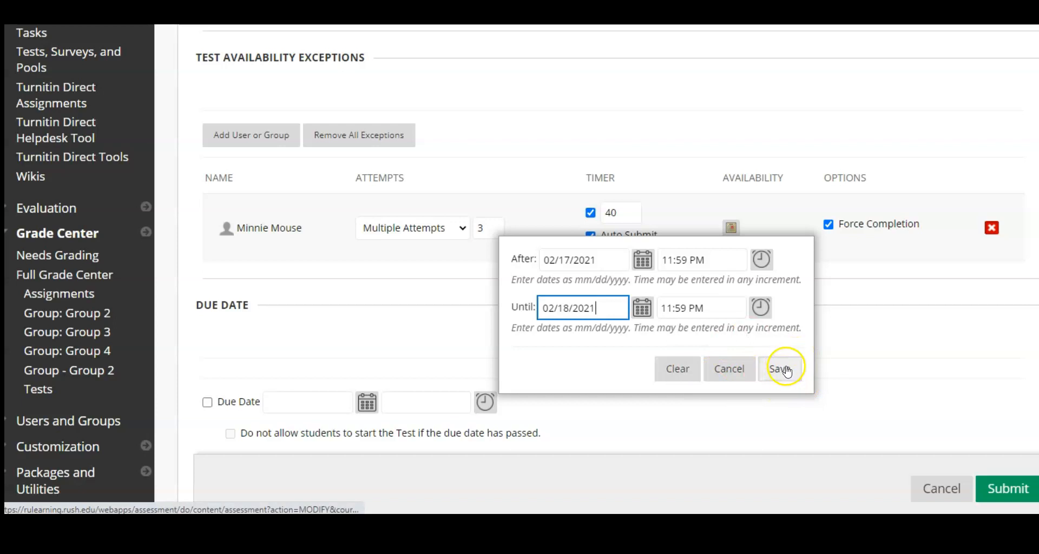
click(780, 369)
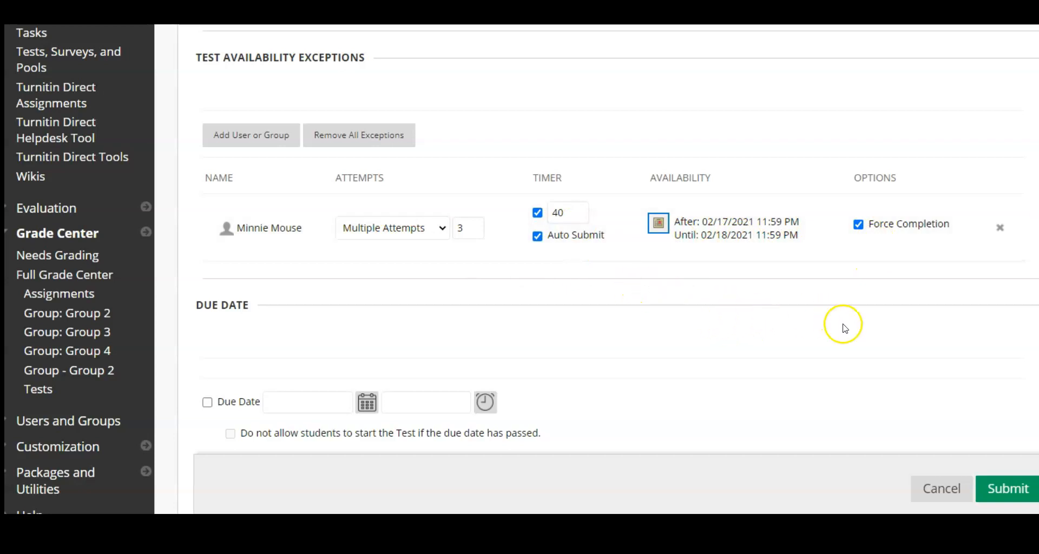
click(1004, 489)
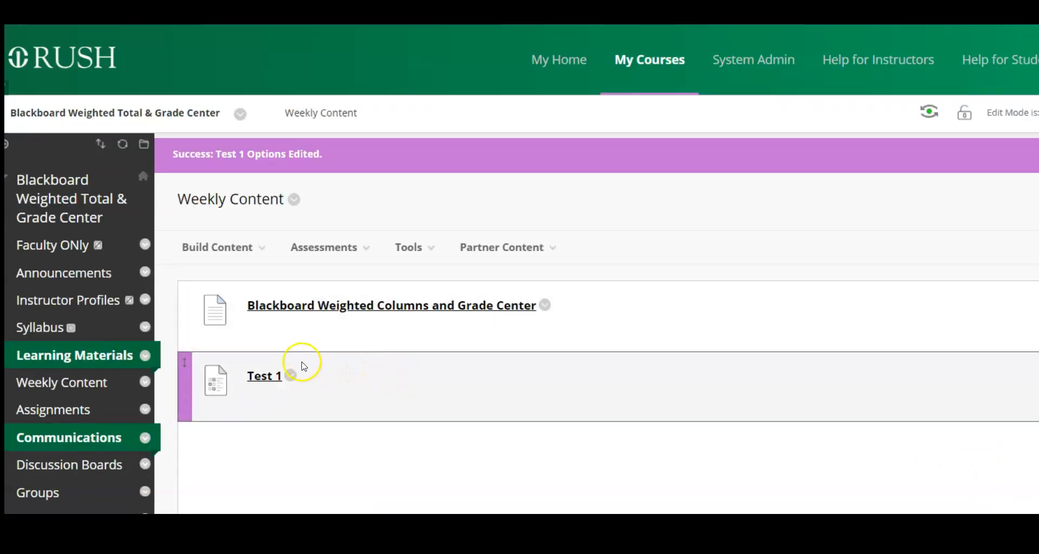
Step: Open the Full Grade Center of the course and view the student grades table
scroll(297, 359, down, 4)
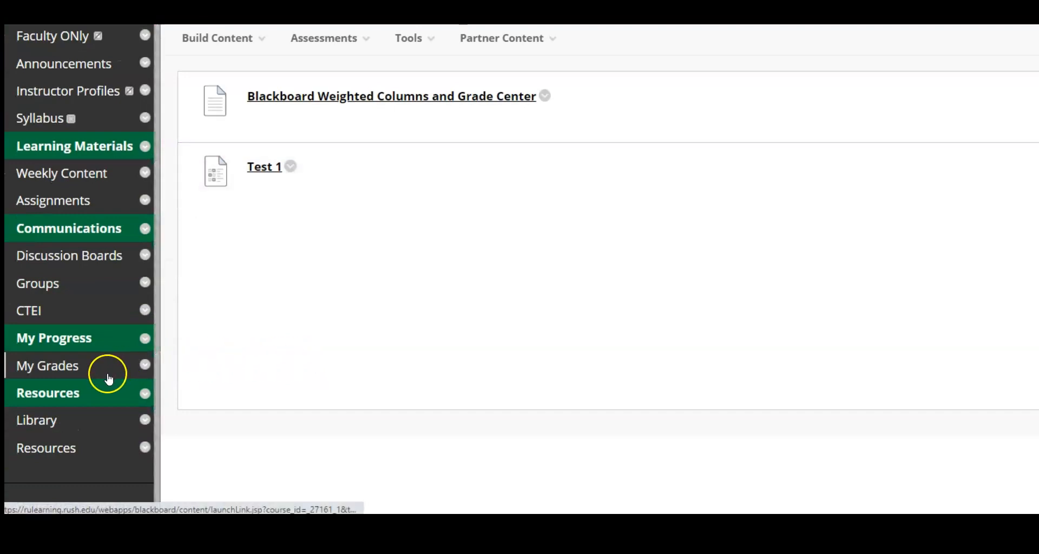
scroll(107, 379, down, 7)
scroll(86, 381, down, 6)
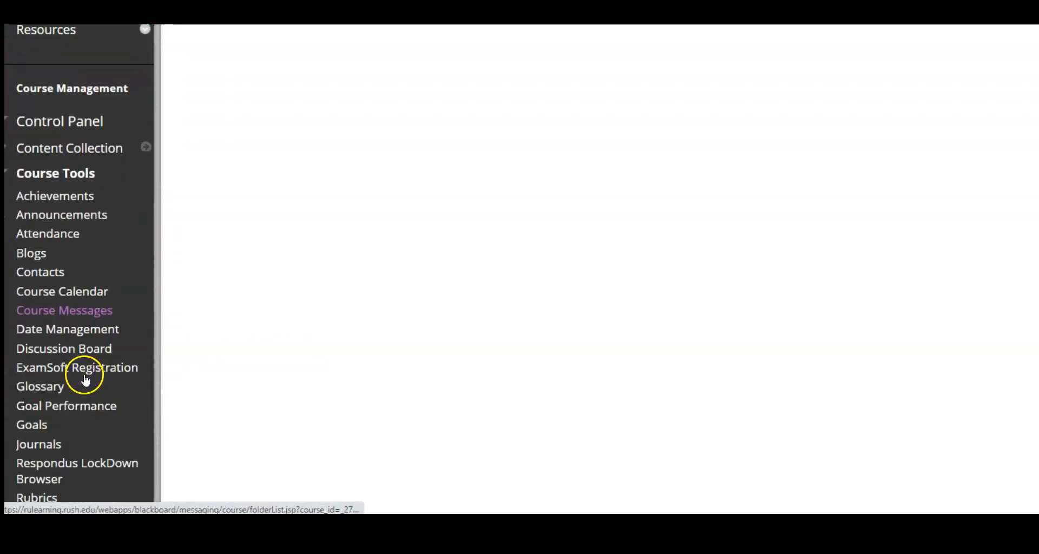
scroll(86, 379, down, 5)
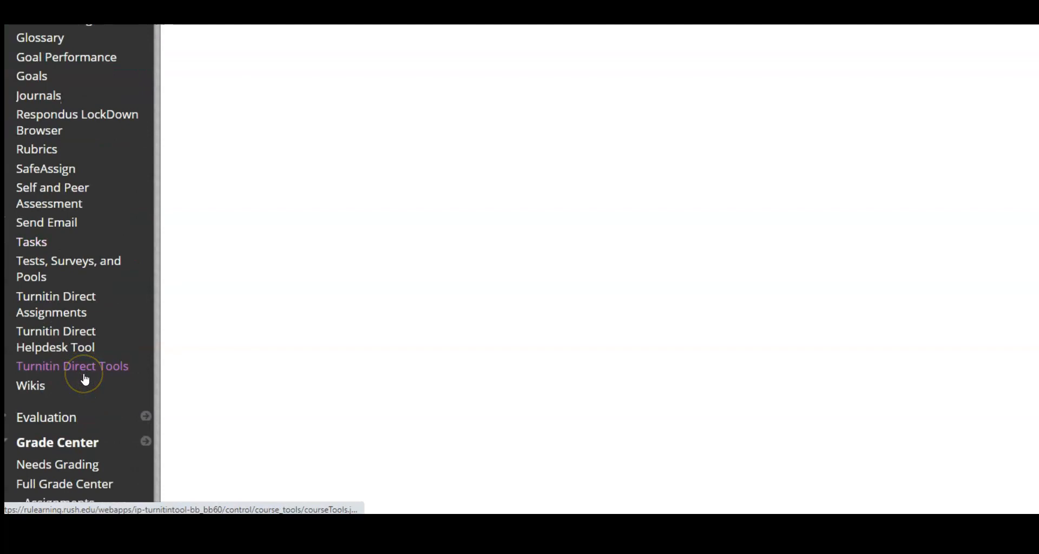
click(97, 350)
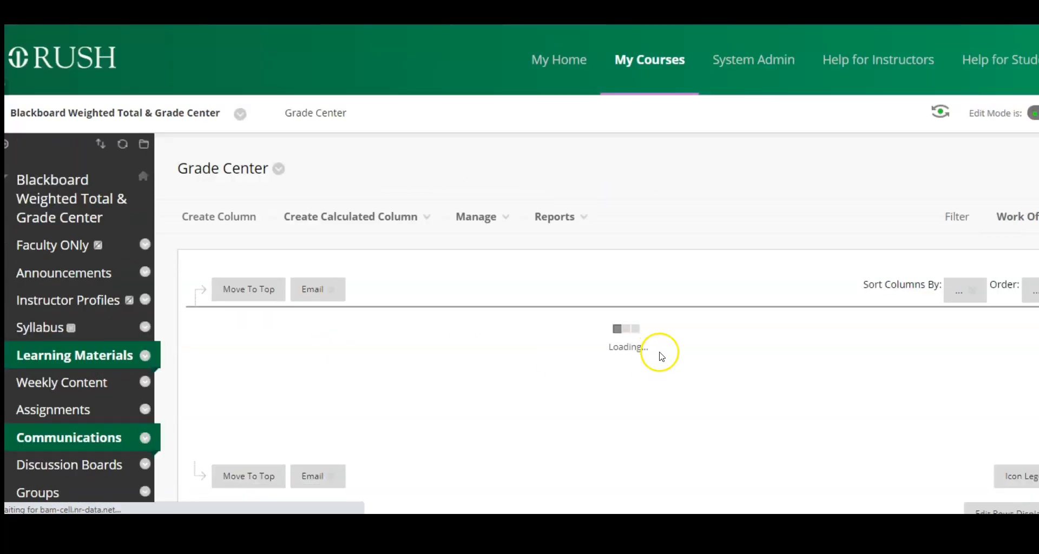
scroll(714, 347, down, 2)
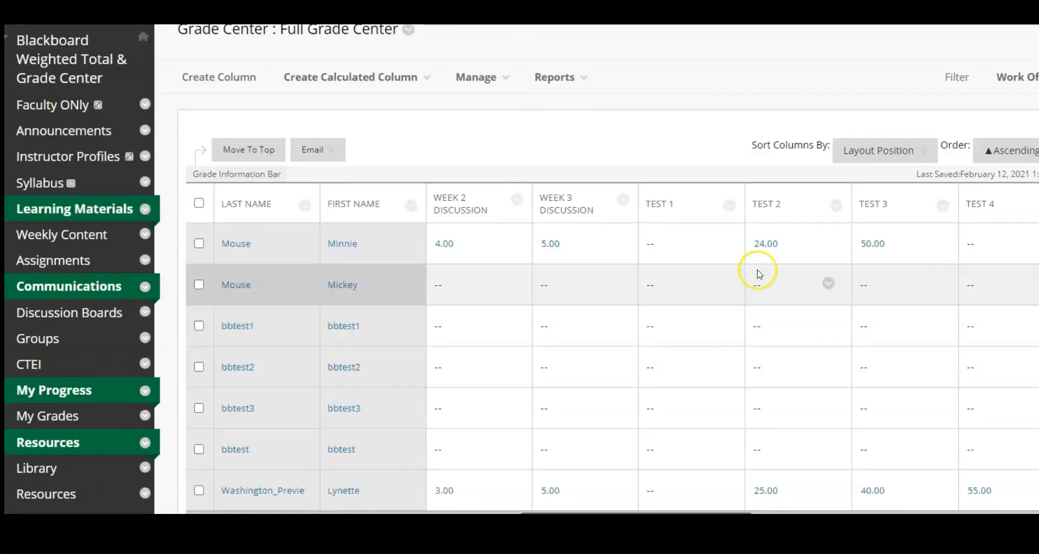
scroll(681, 301, down, 3)
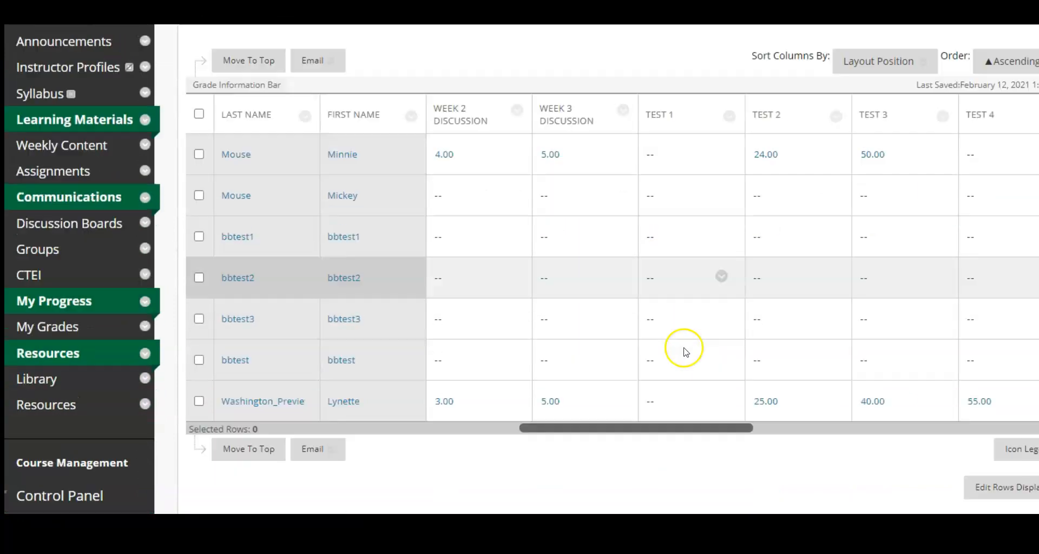
scroll(683, 260, up, 1)
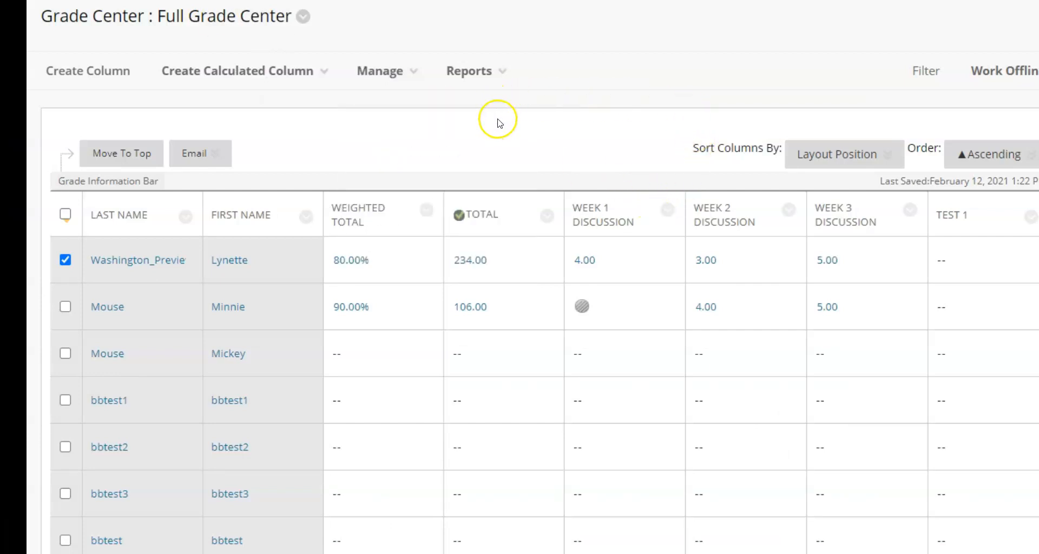
Step: Set the Weighted Total column as the external grade in place of the Total column
mouse_move(476, 214)
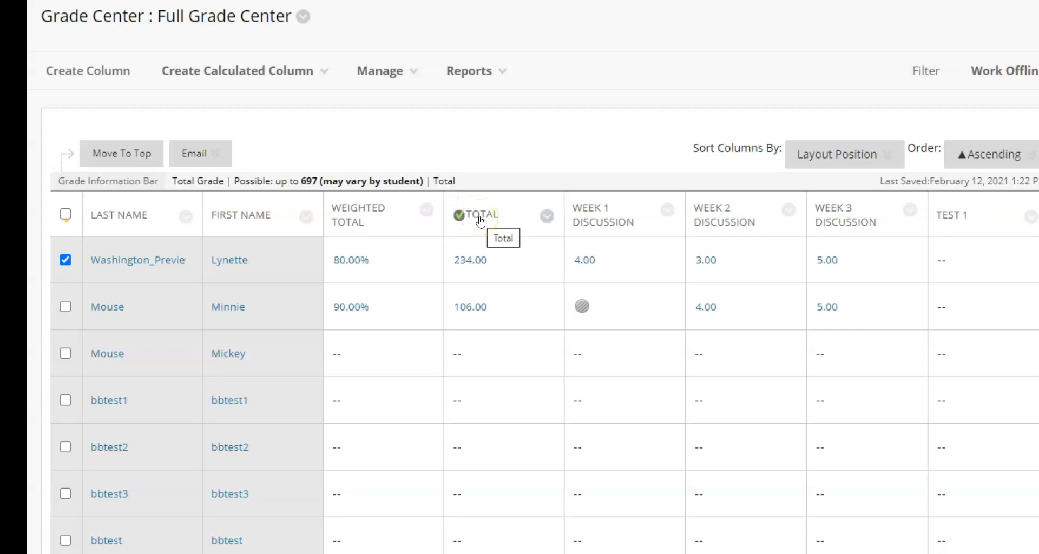
click(548, 216)
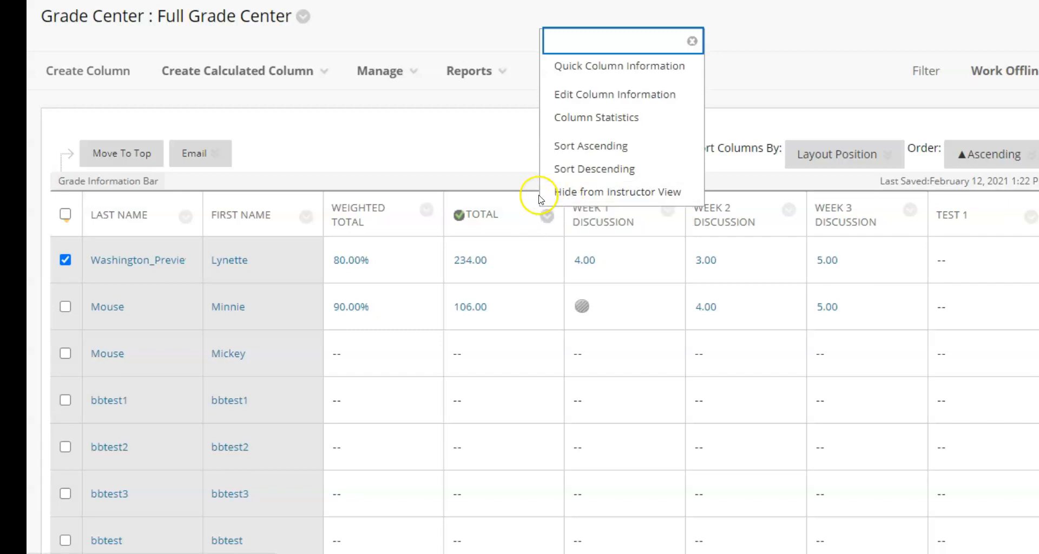
click(427, 211)
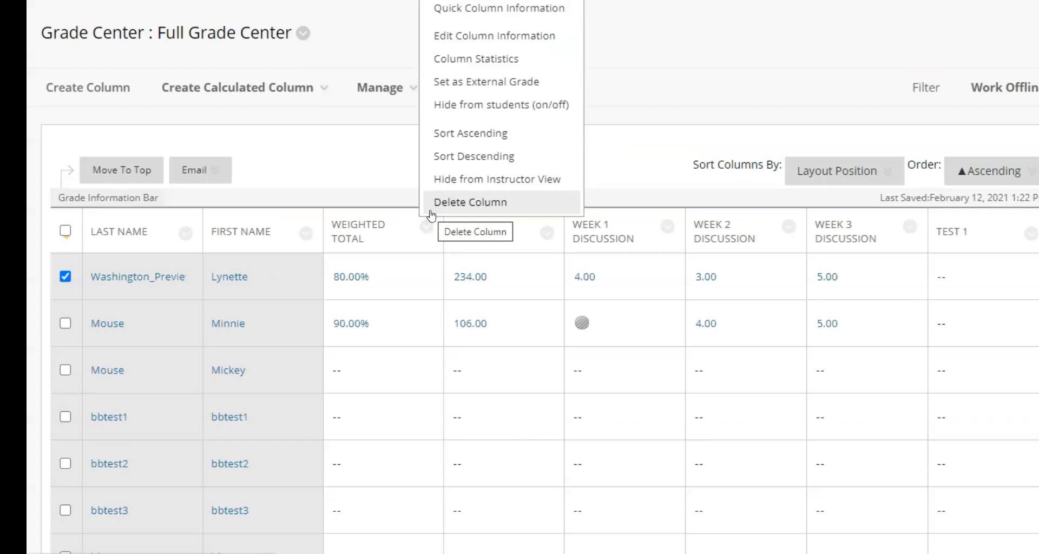
click(480, 85)
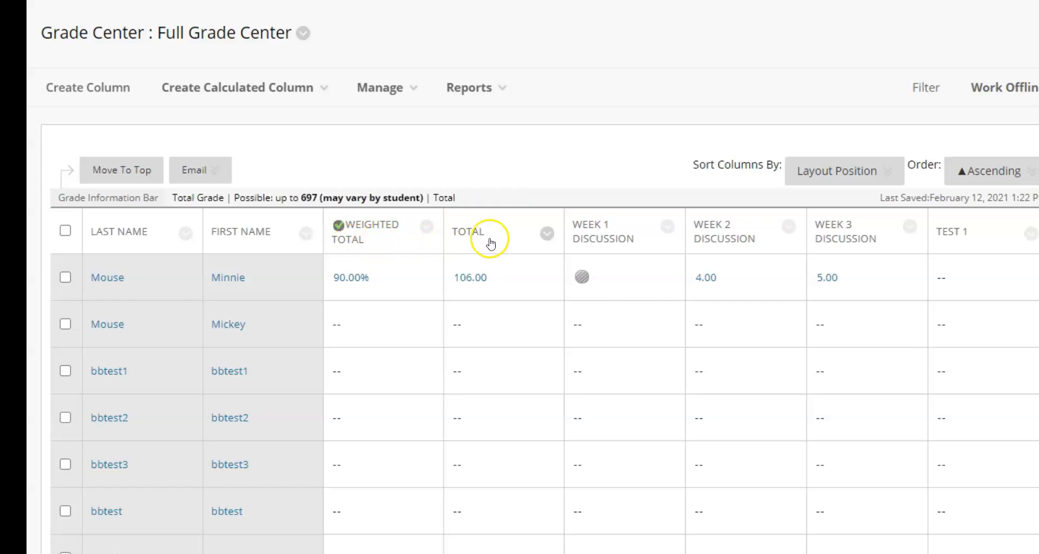
Step: Set the Total column as the external grade in place of the Weighted Total column
click(548, 233)
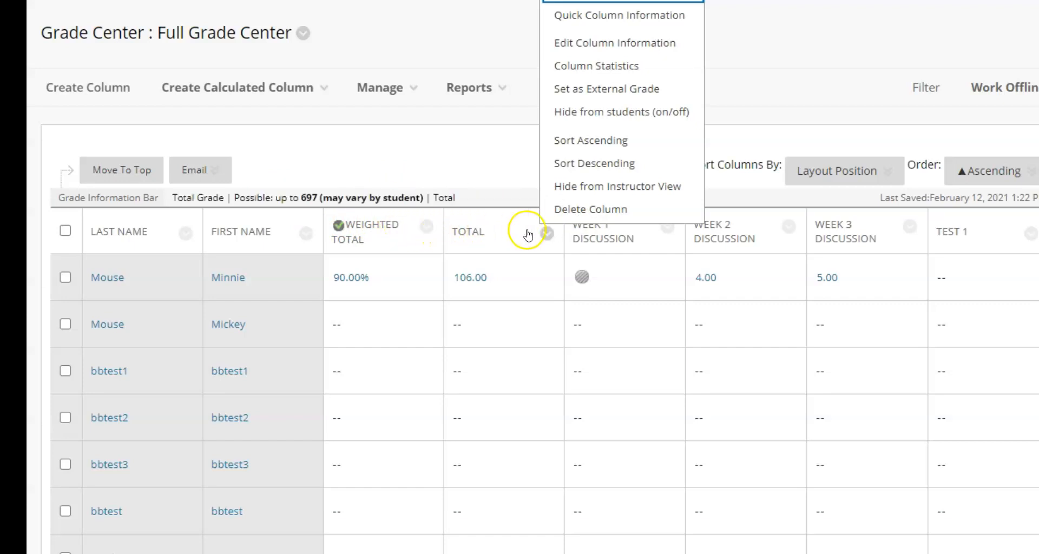
click(599, 89)
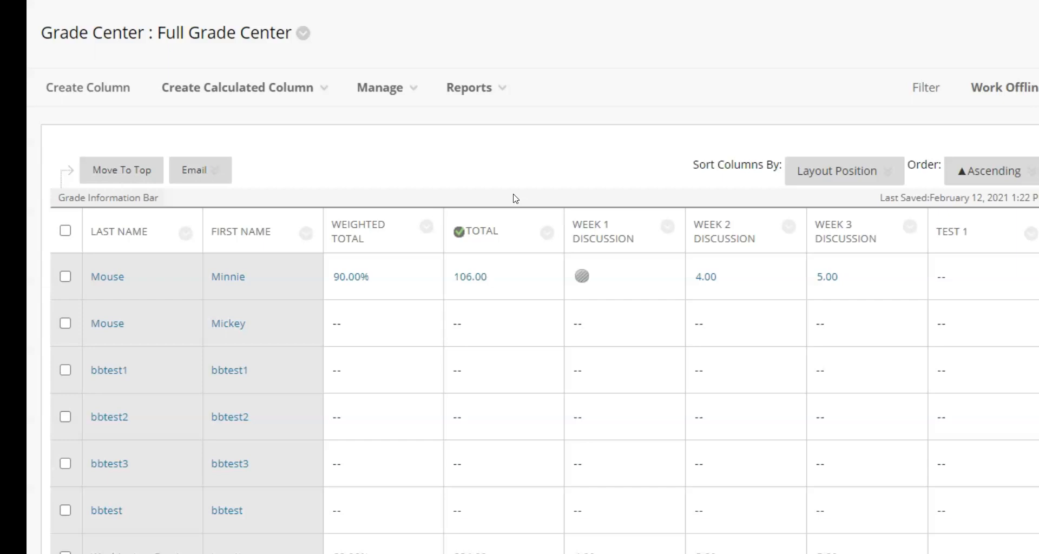
scroll(516, 199, down, 2)
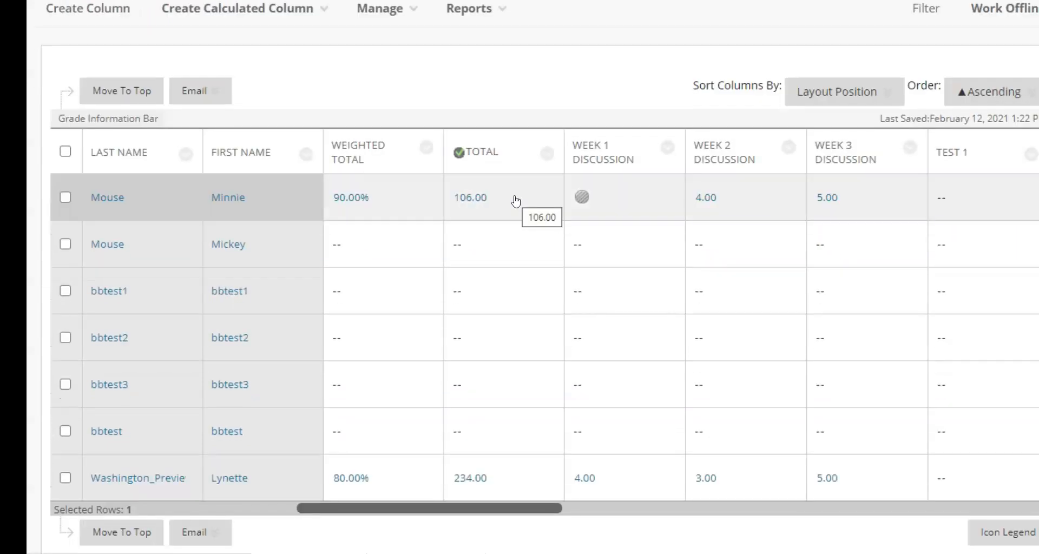
Step: Move the preview user's row from the end of the grades table to its top
click(521, 136)
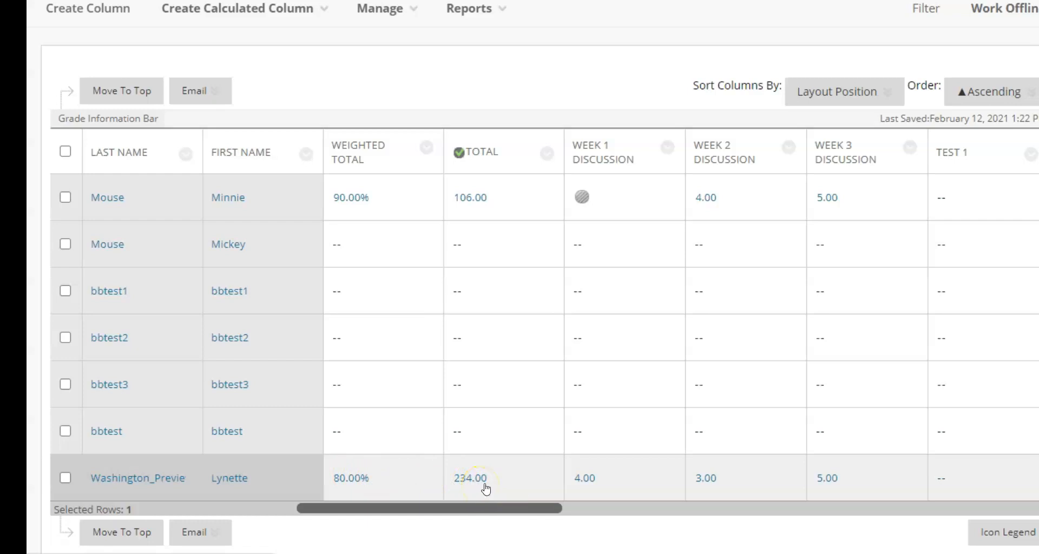
click(65, 478)
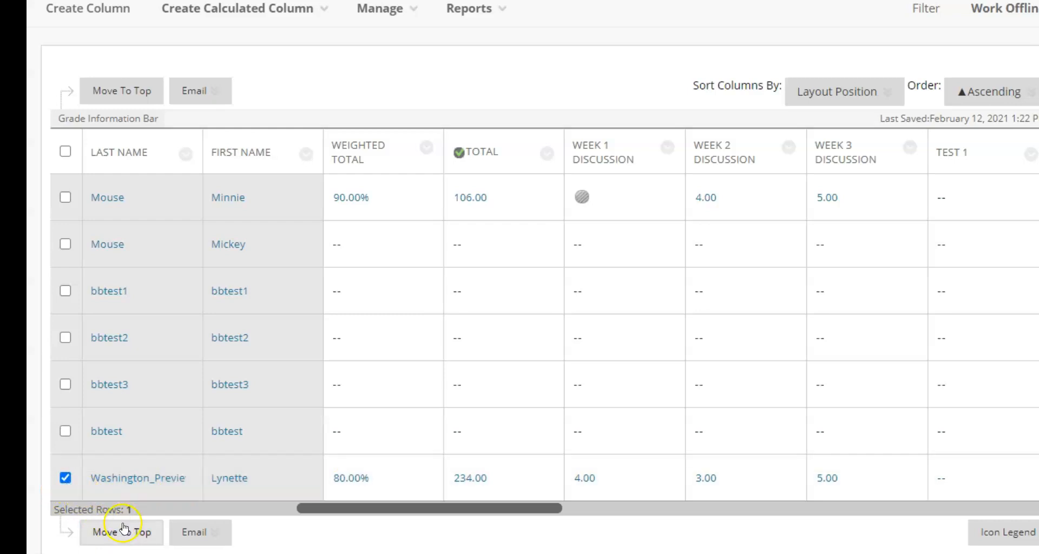
click(122, 533)
Step: Open the Total column's information for editing and set Include in Total to Selected Columns and Categories
click(549, 381)
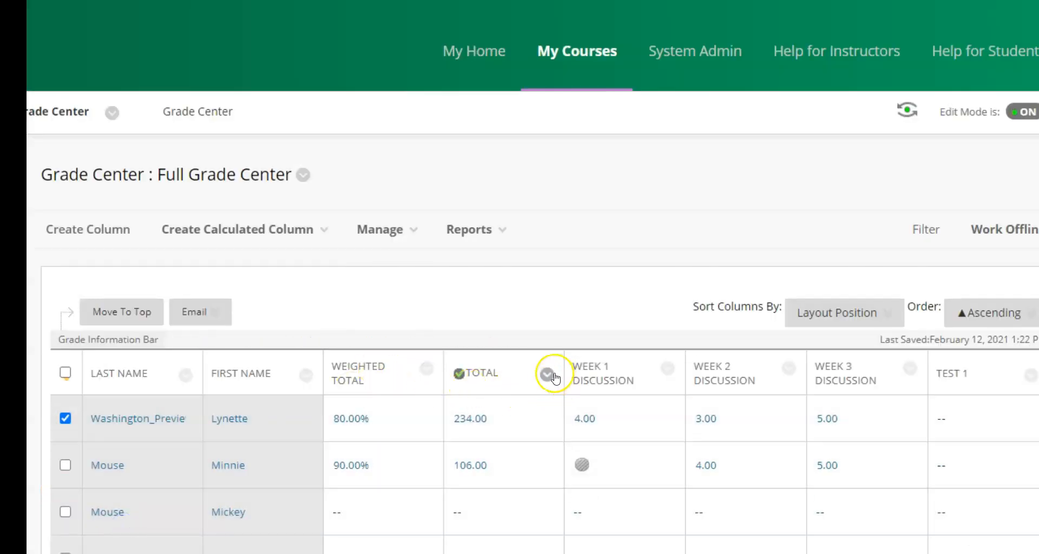
click(580, 257)
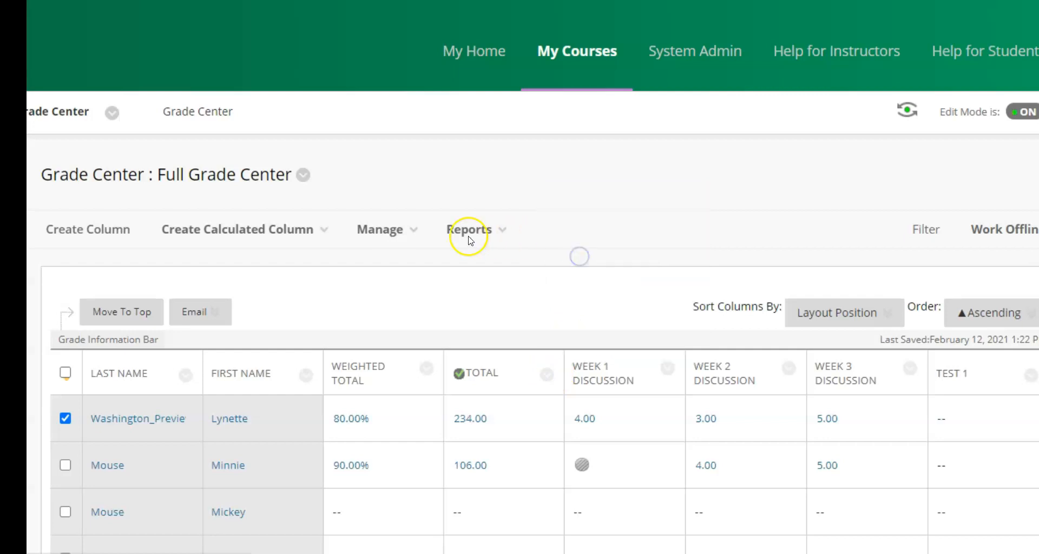
scroll(406, 250, down, 8)
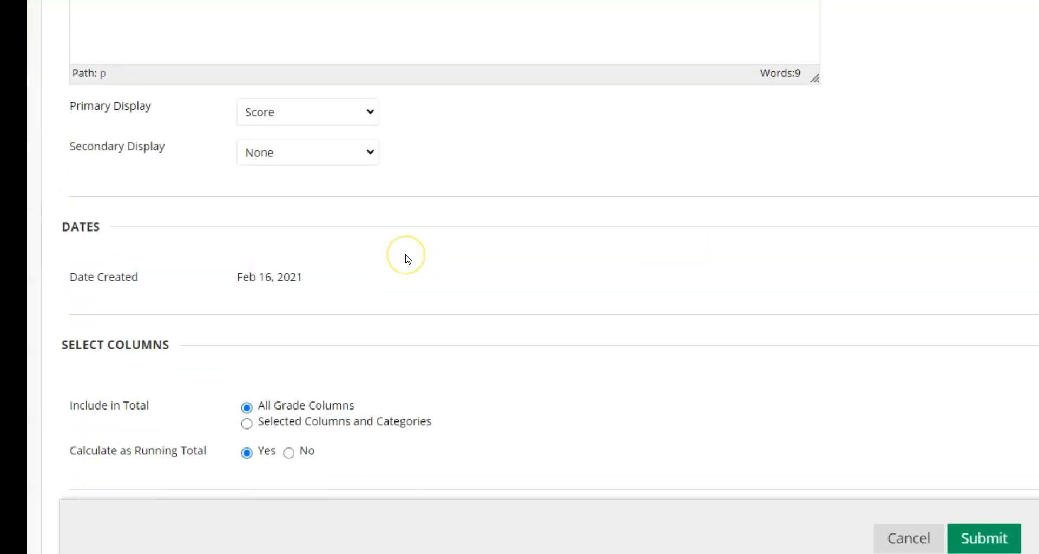
scroll(408, 258, down, 3)
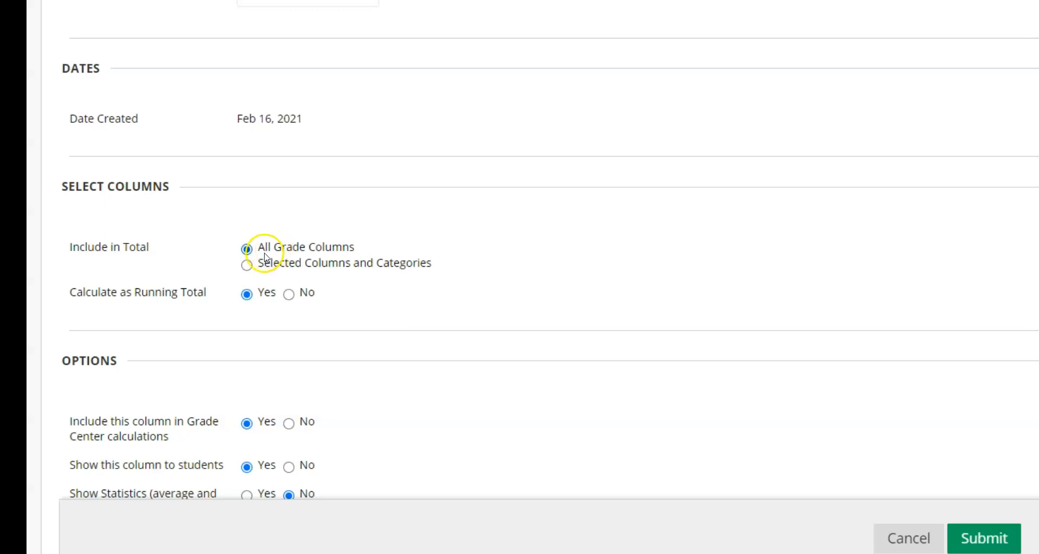
click(248, 265)
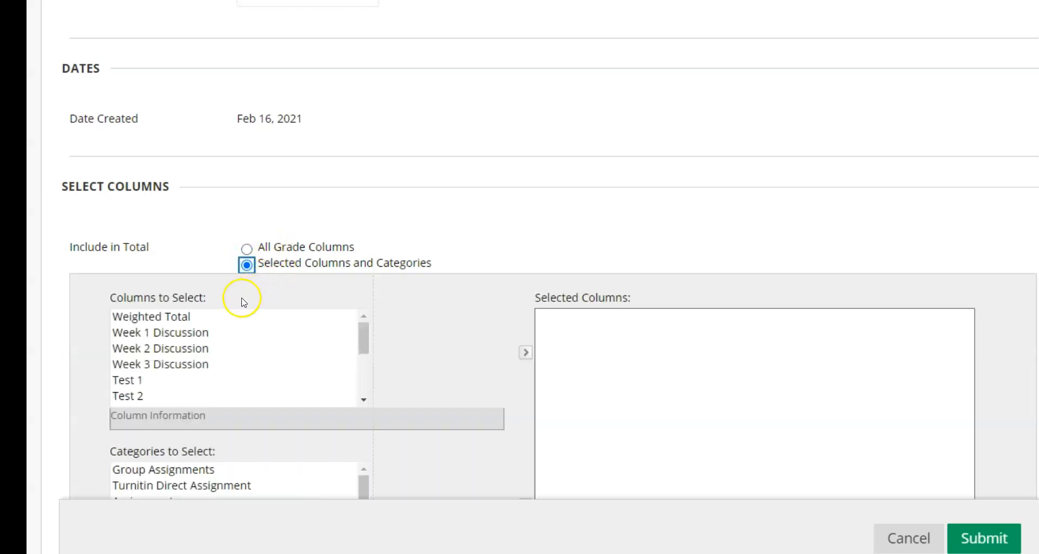
Step: Include the Week 1, Week 2 and Week 3 Discussion columns in the Total and submit the column settings
click(191, 338)
ctrl+click(192, 349)
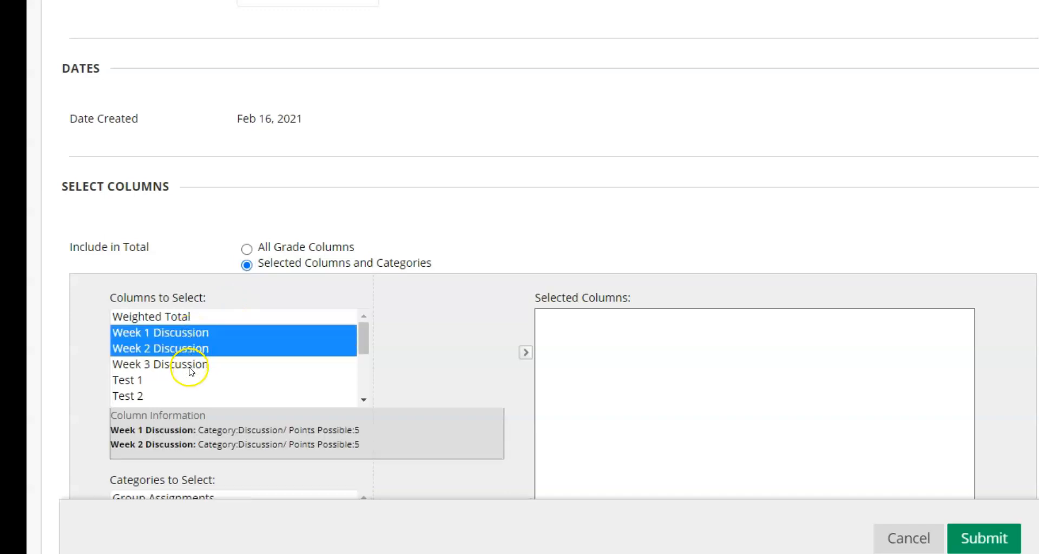
ctrl+click(191, 368)
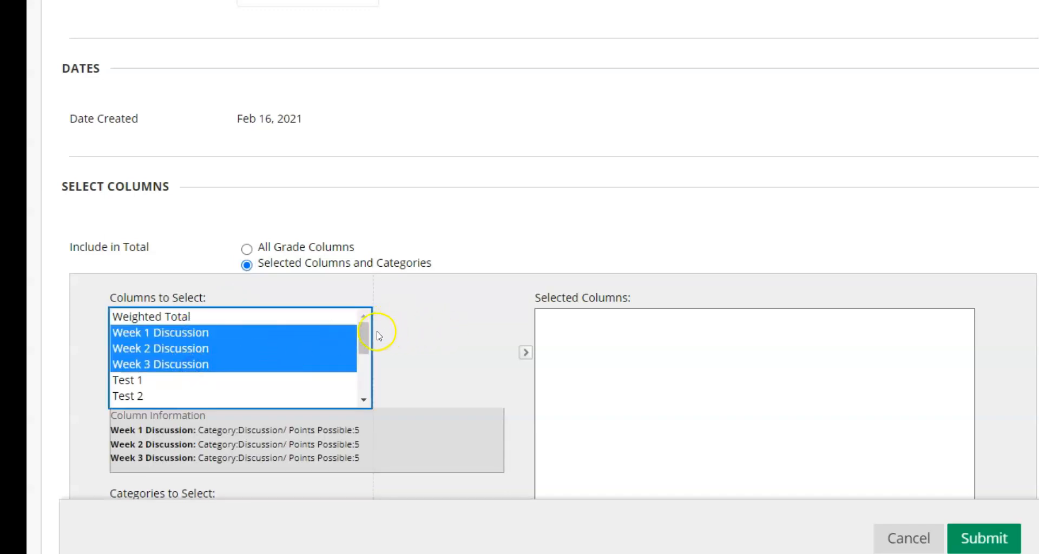
click(526, 353)
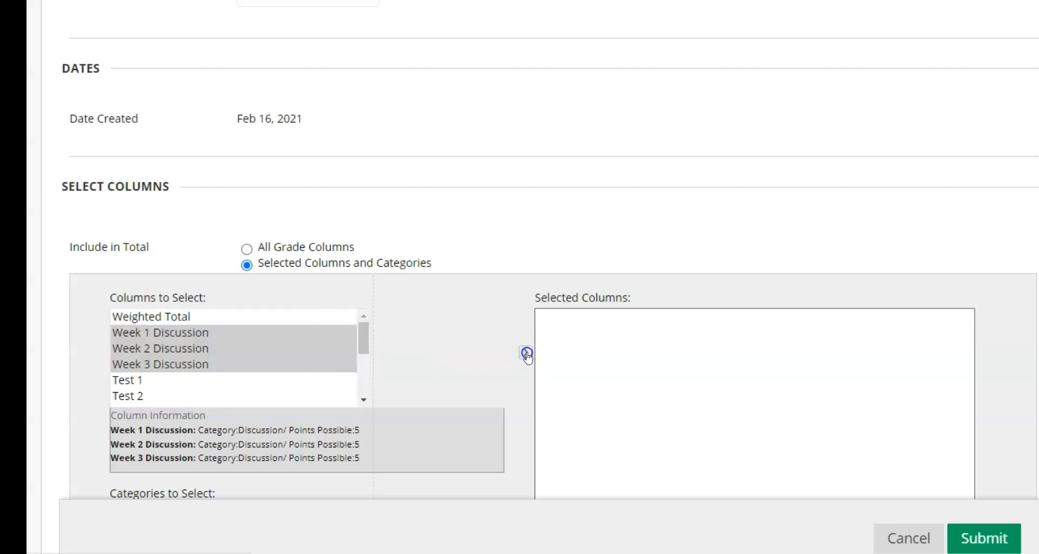
scroll(736, 350, down, 5)
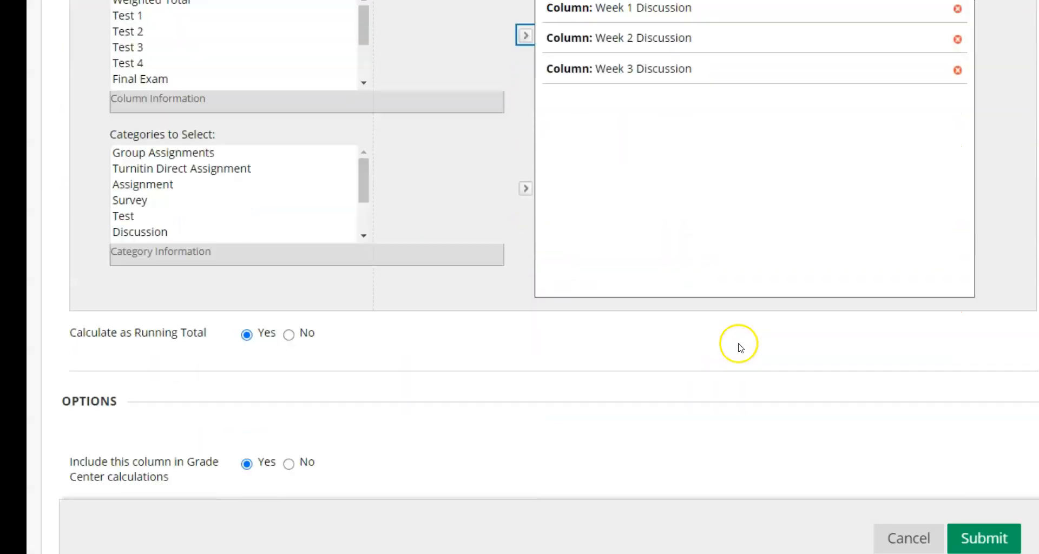
scroll(740, 346, down, 3)
click(983, 539)
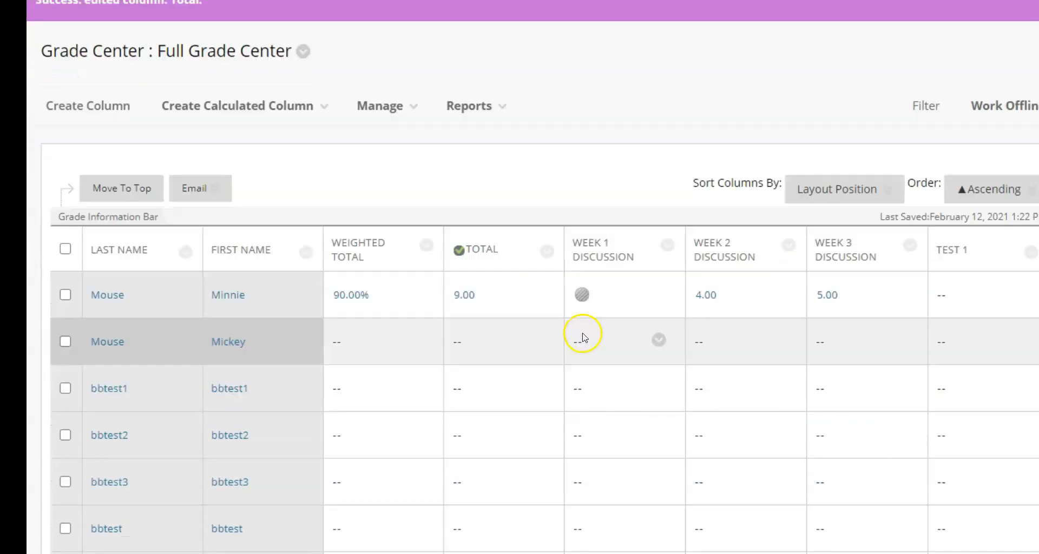
scroll(584, 337, down, 2)
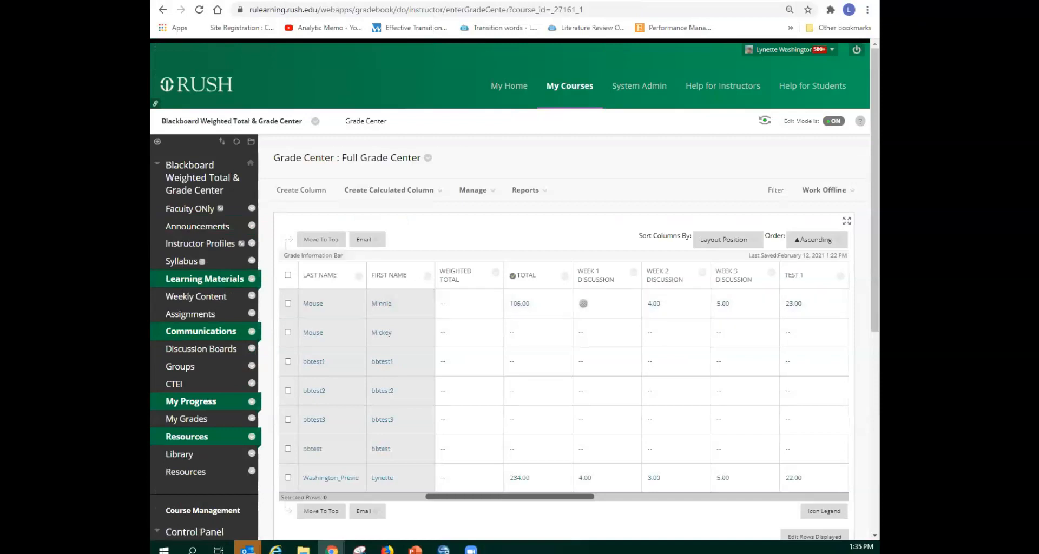
Step: Edit the Total column's information with Include in Total on All Grade Columns, submit it and dismiss the success message
key(alt+Tab)
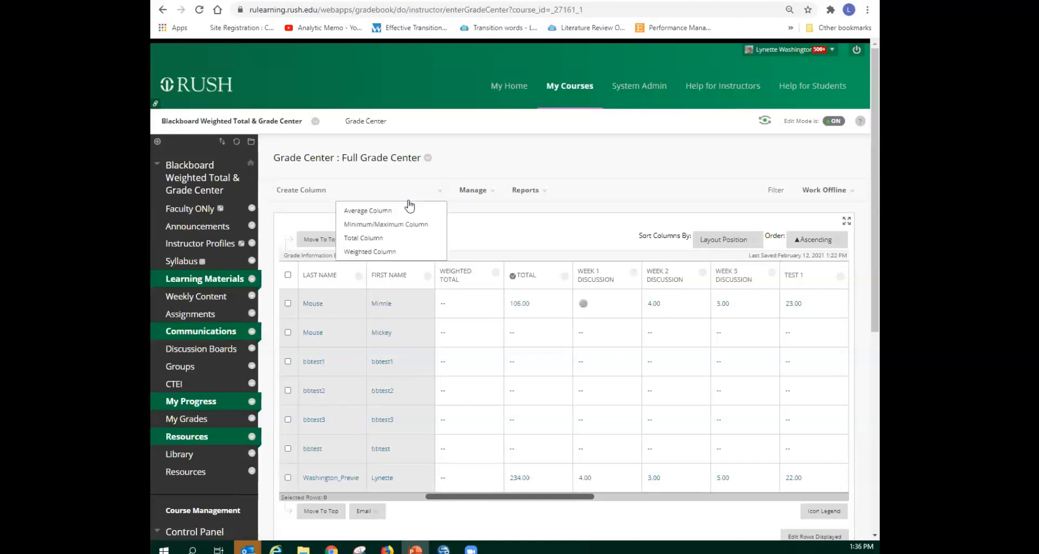
click(564, 277)
click(596, 330)
scroll(484, 323, down, 4)
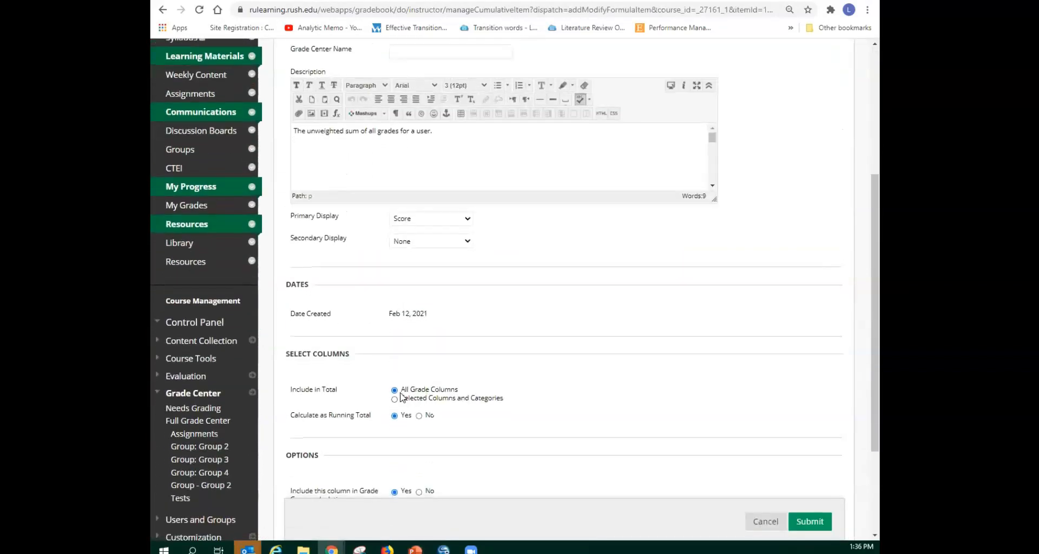
click(394, 400)
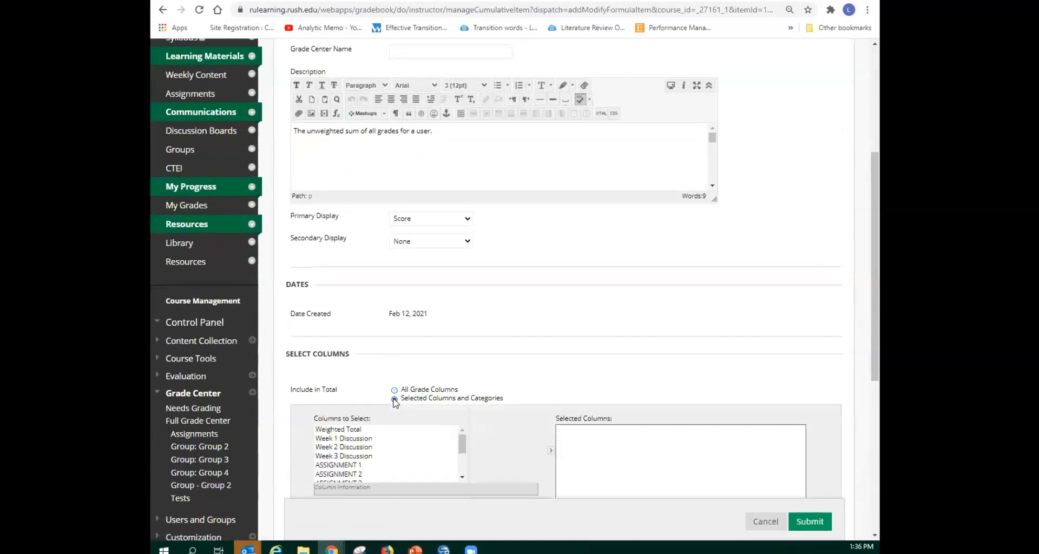
click(395, 390)
scroll(623, 358, down, 1)
scroll(624, 358, down, 3)
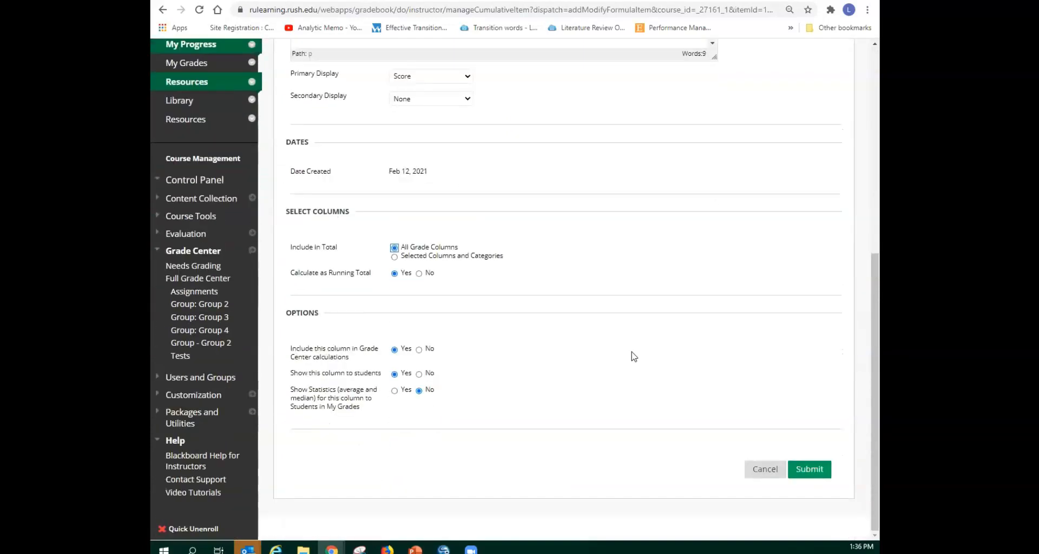
click(807, 469)
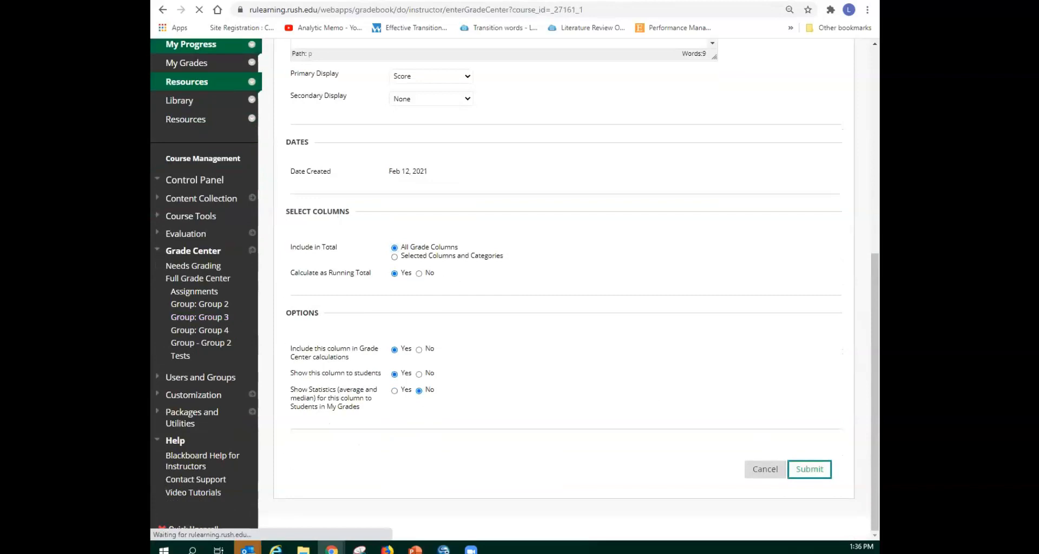
click(416, 550)
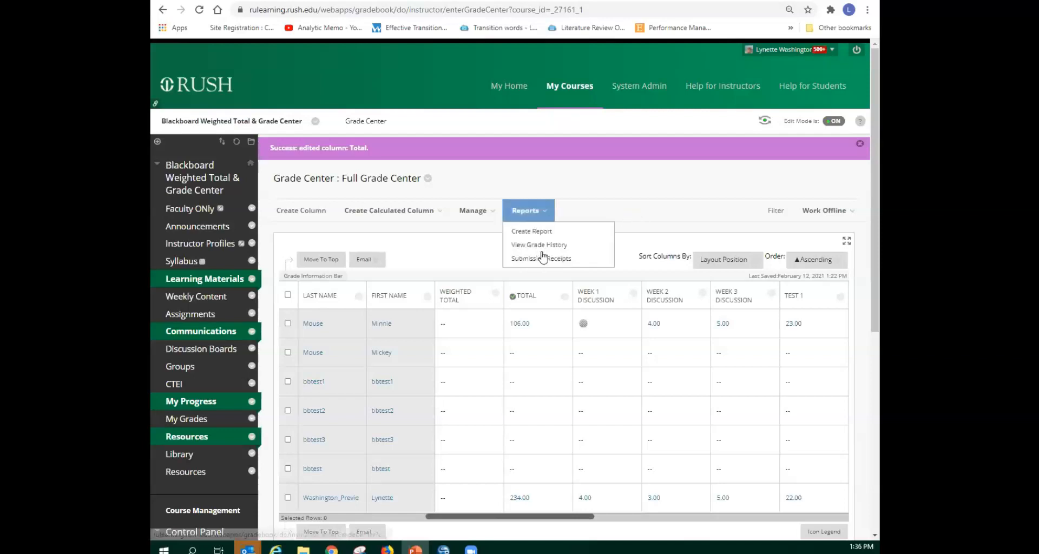
click(860, 144)
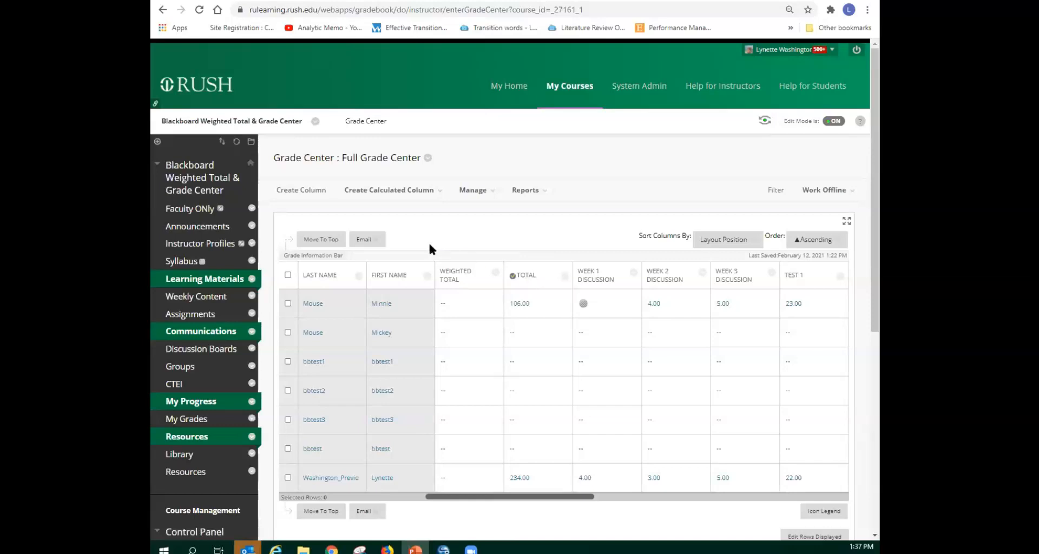
Step: Edit the Weighted Total column's information and include the ASSIGNMENT 1 column with a weight of 20%
click(496, 277)
click(521, 325)
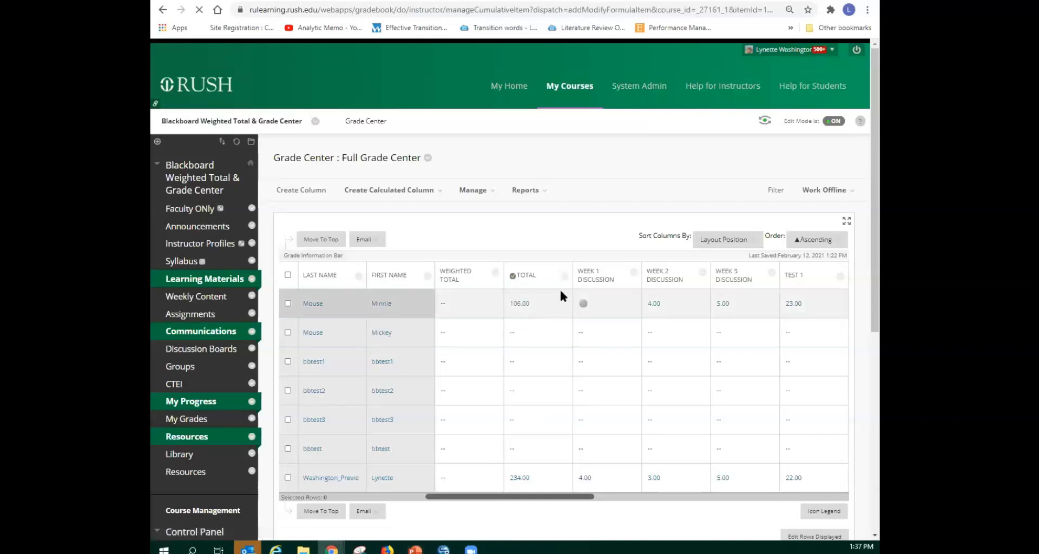
scroll(563, 287, down, 4)
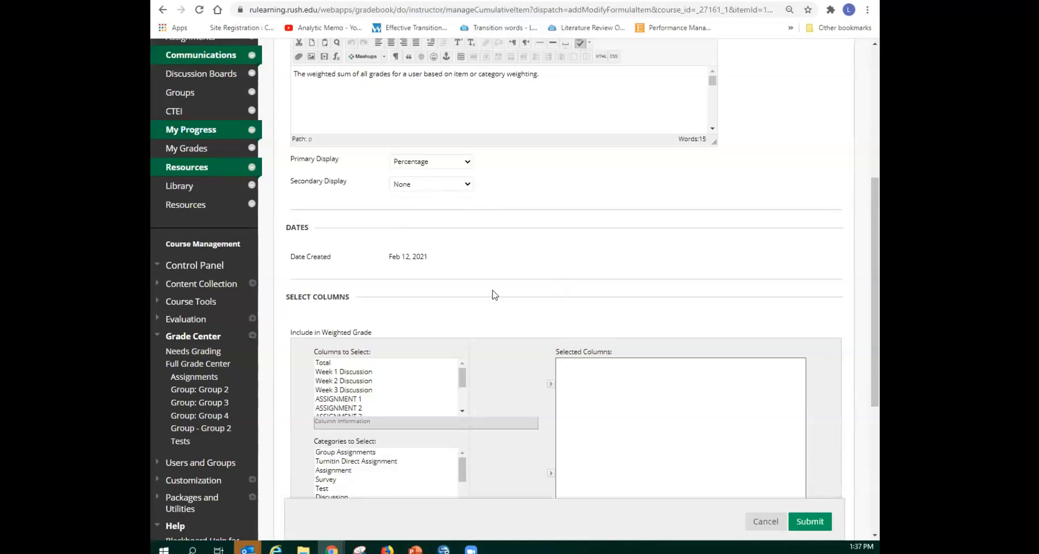
scroll(495, 295, down, 2)
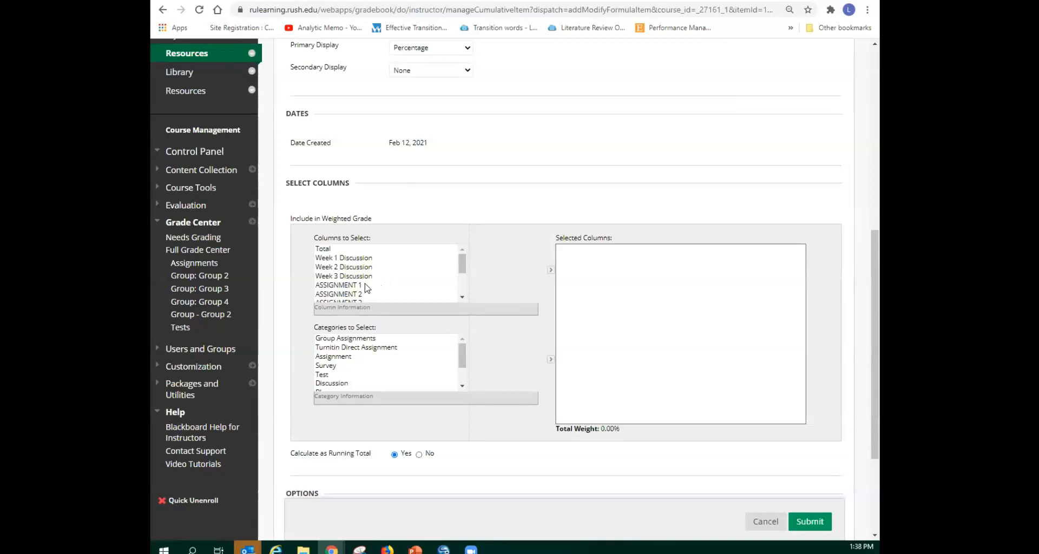
drag(462, 268, 464, 275)
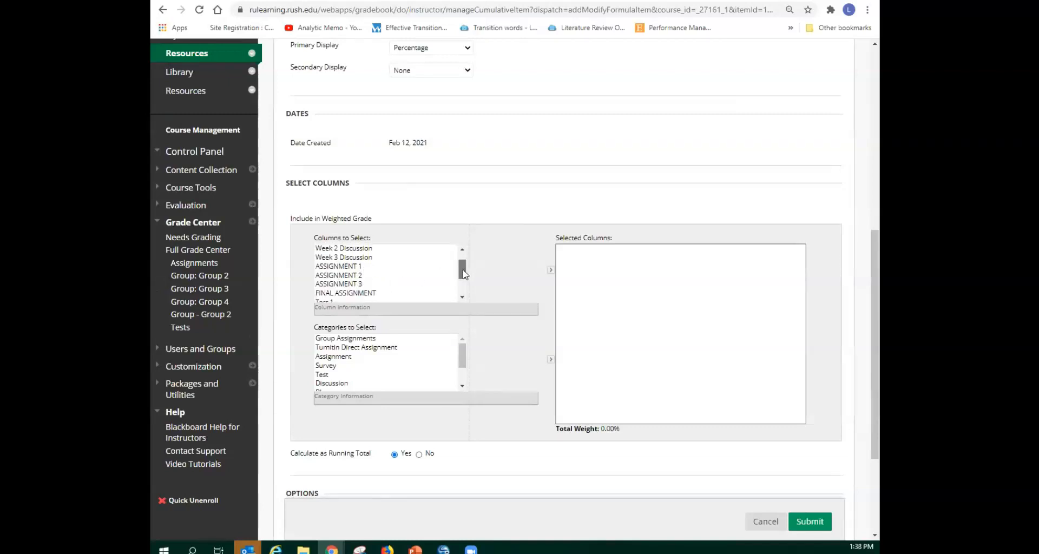
click(341, 266)
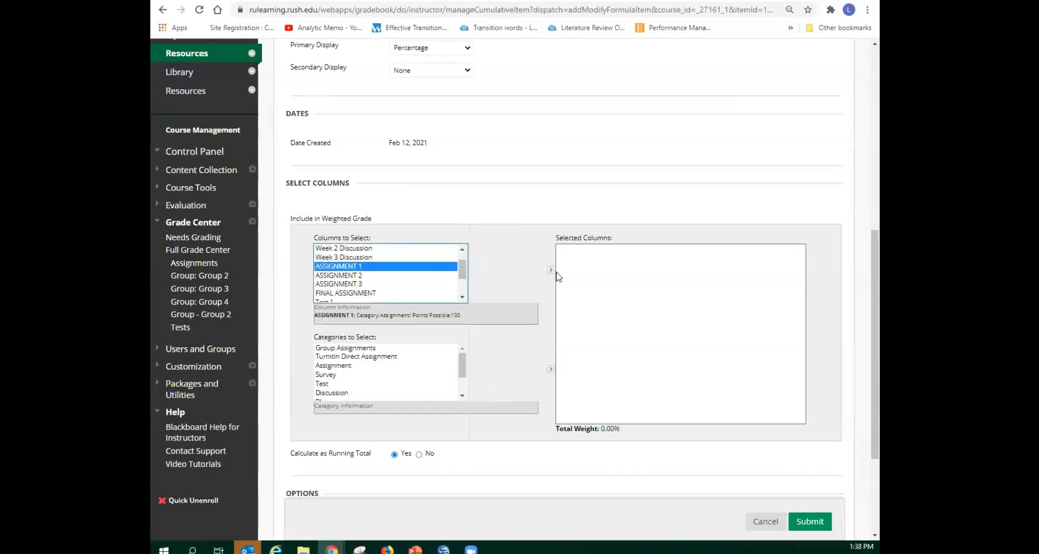
click(551, 273)
click(587, 260)
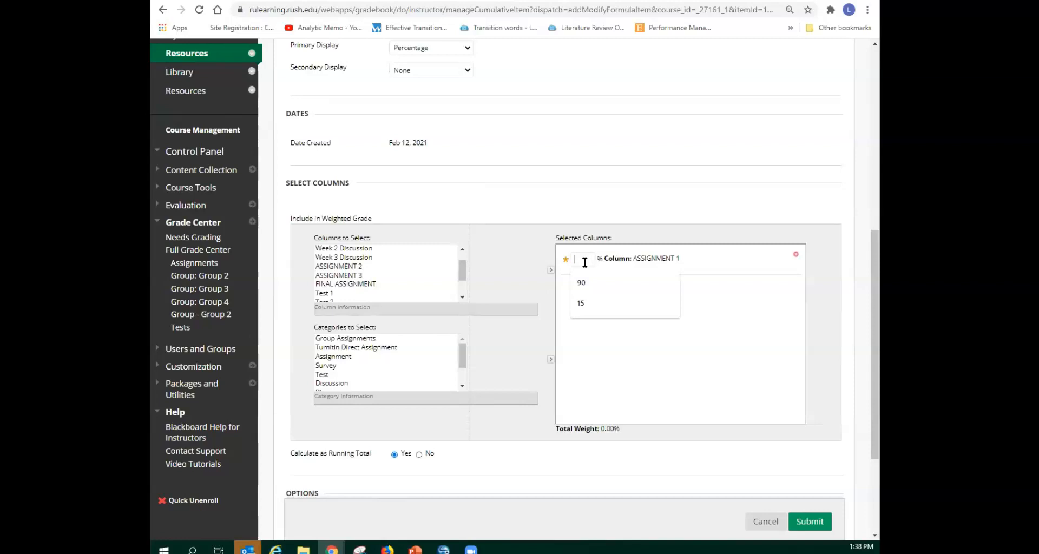
text(20)
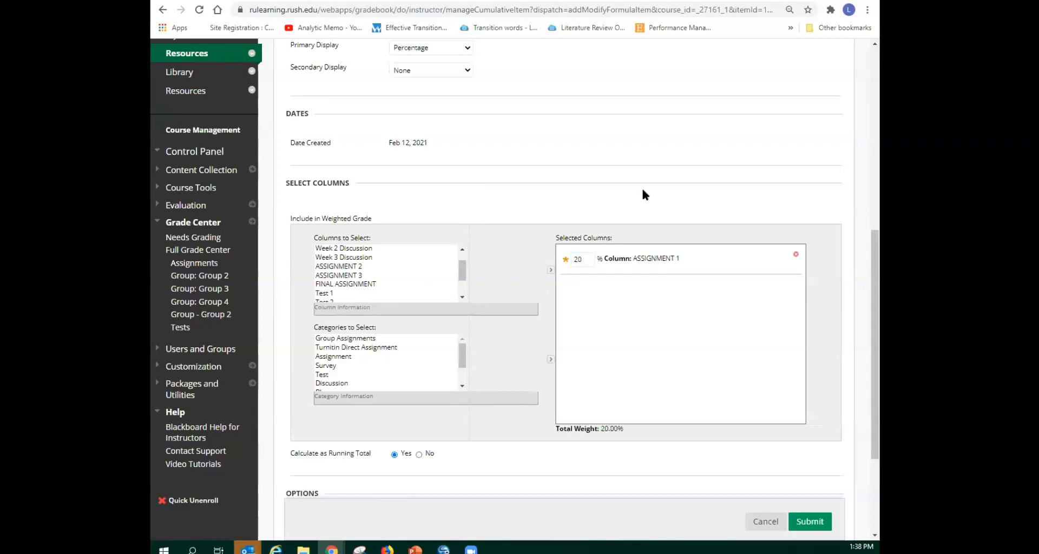
Step: Include the ASSIGNMENT 3 column in the weighted grade with a weight of 20%
click(363, 275)
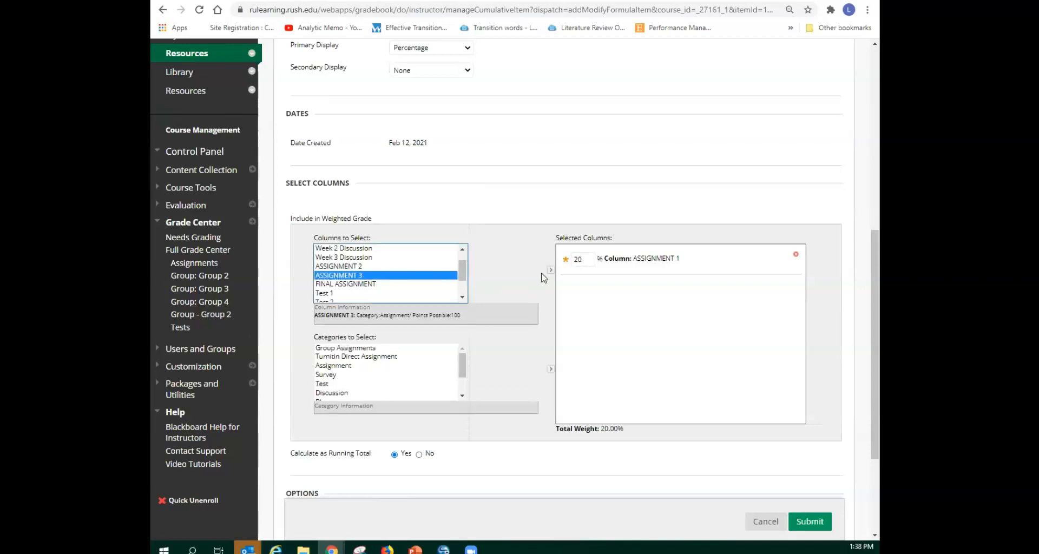
click(551, 269)
click(573, 289)
text(20)
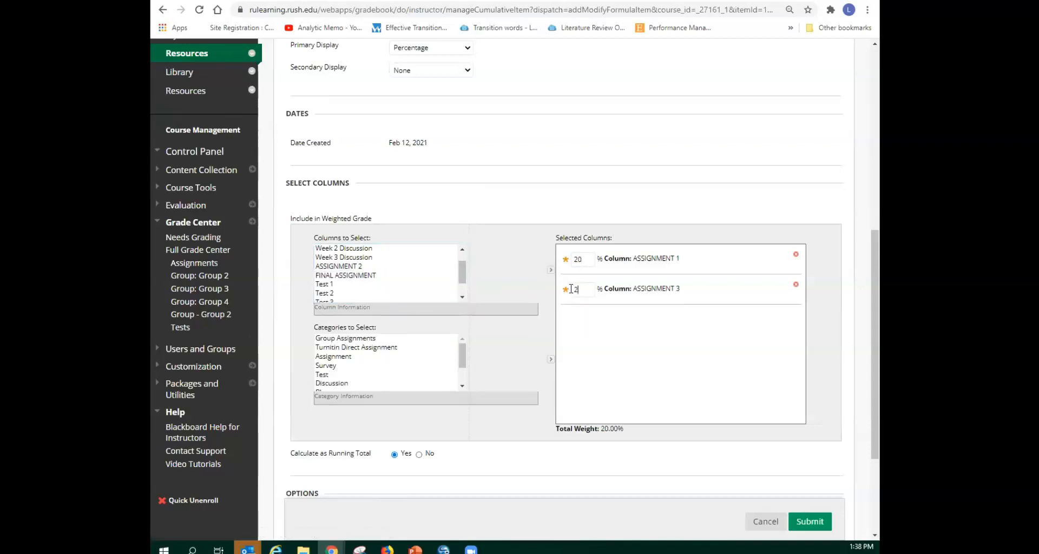
Step: Include the FINAL ASSIGNMENT column in the weighted grade with a weight of 40%
click(360, 276)
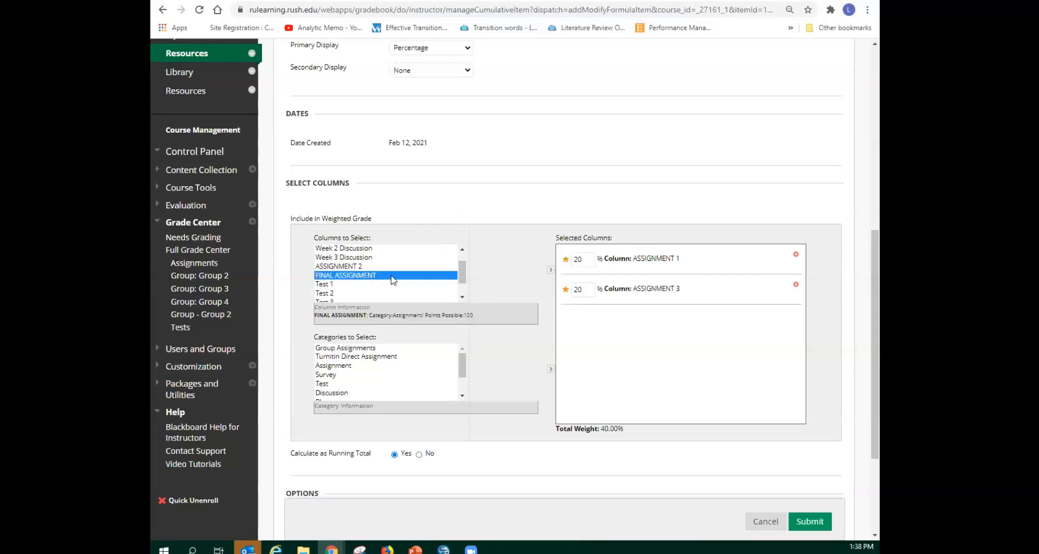
click(551, 270)
click(577, 319)
text(20)
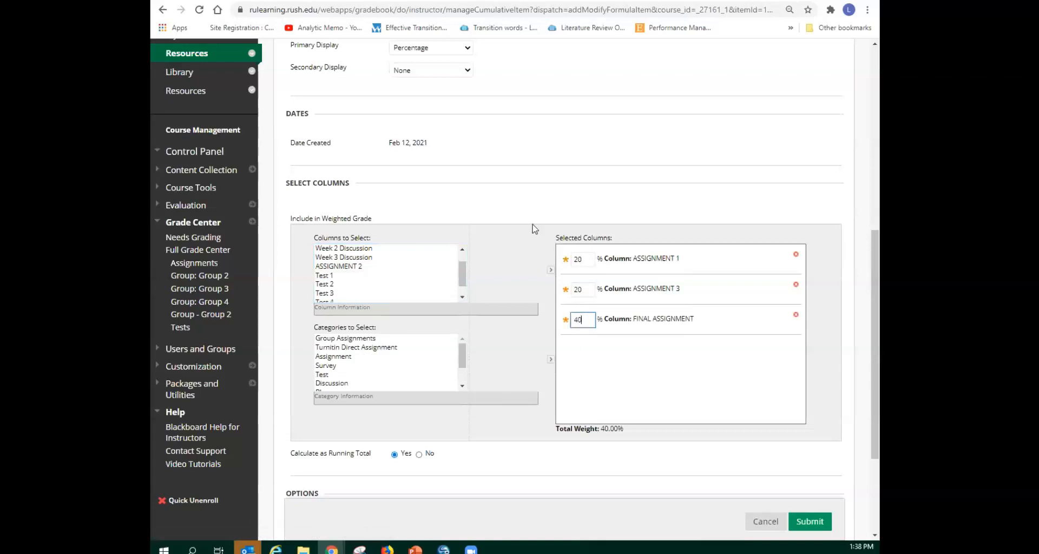
click(514, 217)
drag(465, 280, 464, 271)
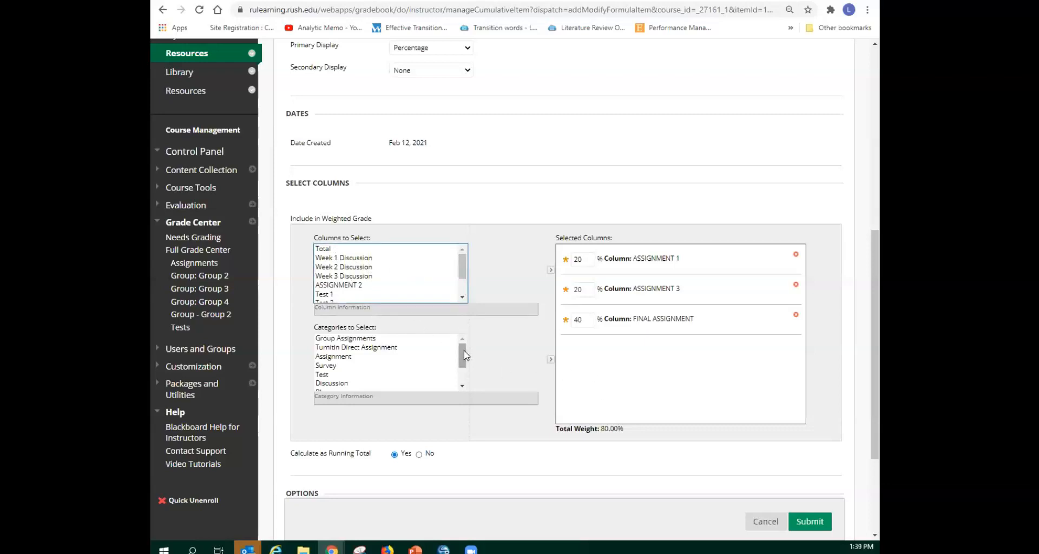
Step: Include the Discussion category in the weighted grade with a weight of 20%
drag(465, 352, 470, 371)
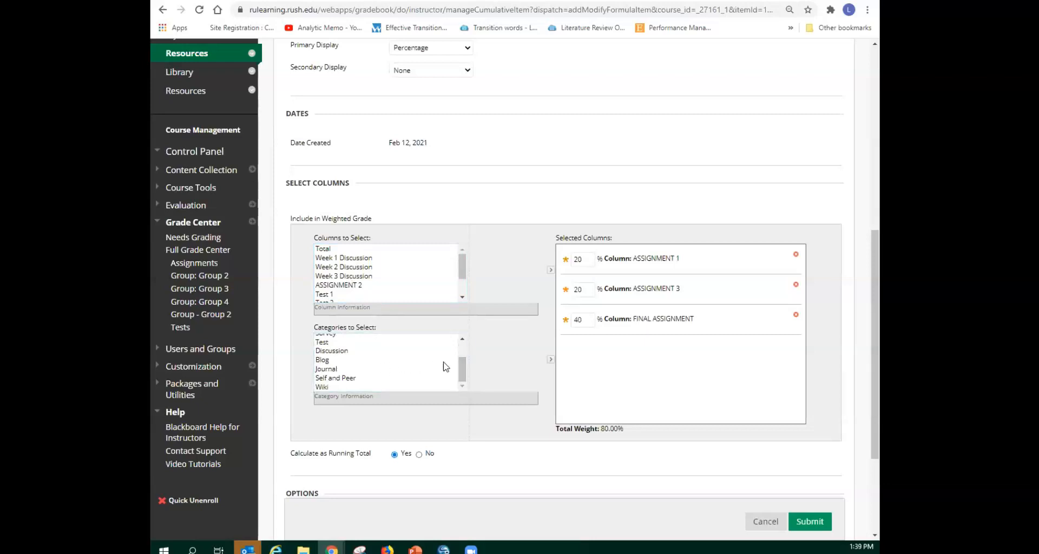
click(332, 352)
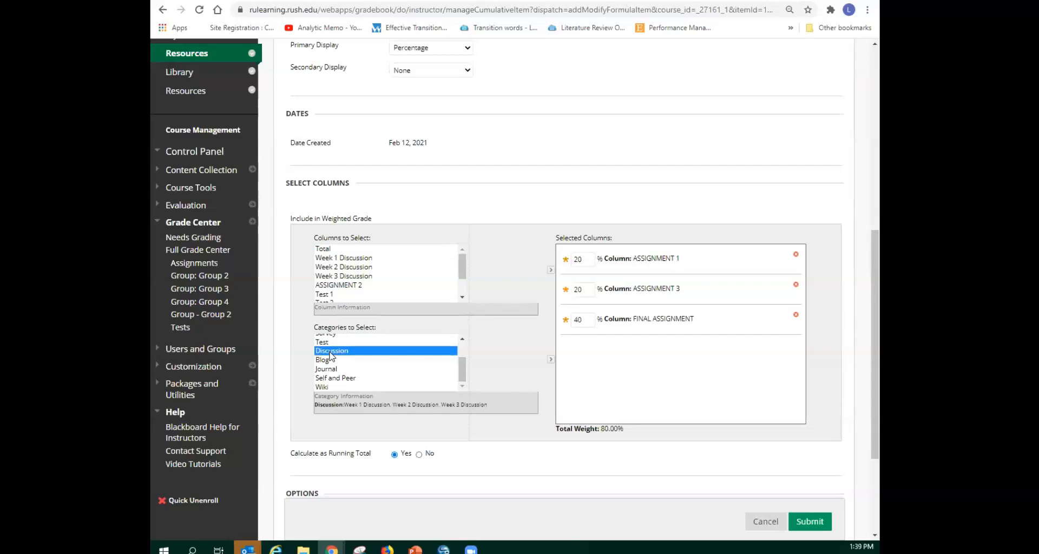
click(550, 360)
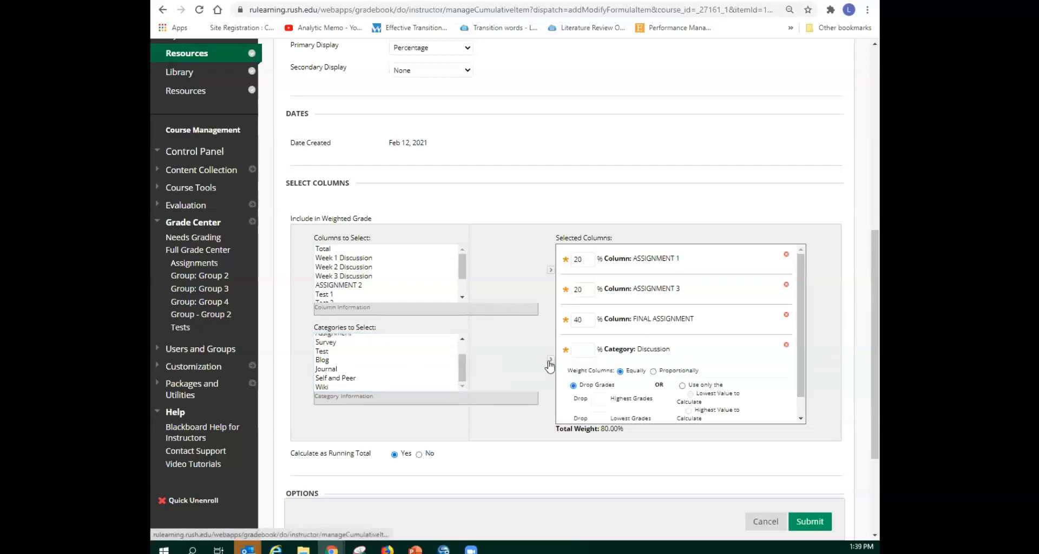
scroll(801, 305, down, 1)
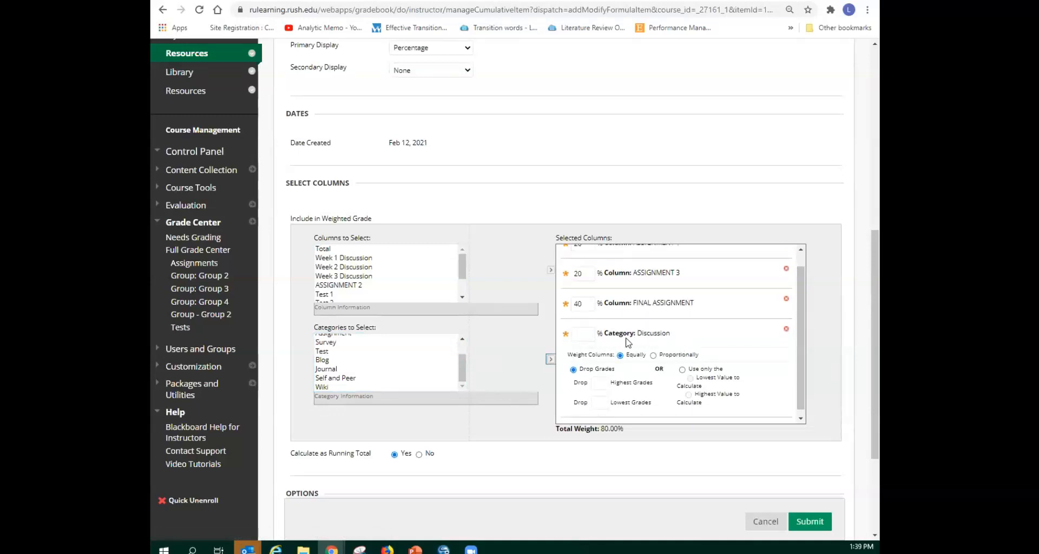
click(585, 333)
text(2)
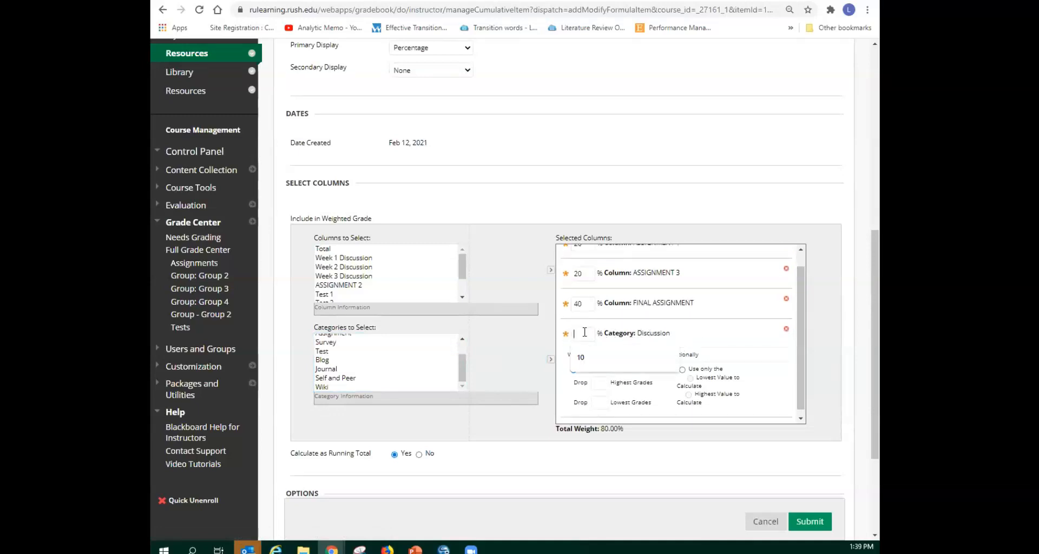
text(0)
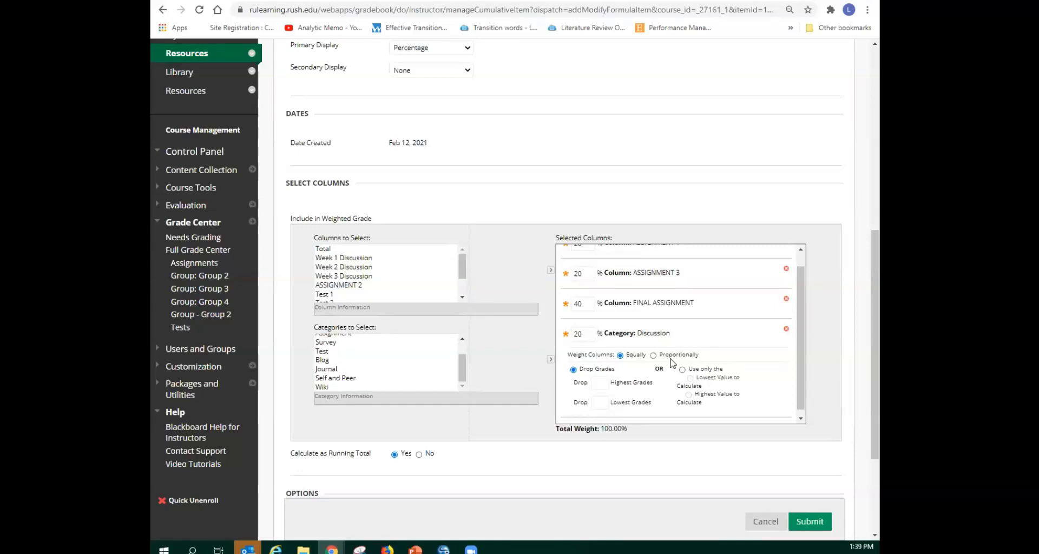
Step: Try dropping 1 highest grade from the Discussion category, and clear that value again
drag(870, 271, 870, 302)
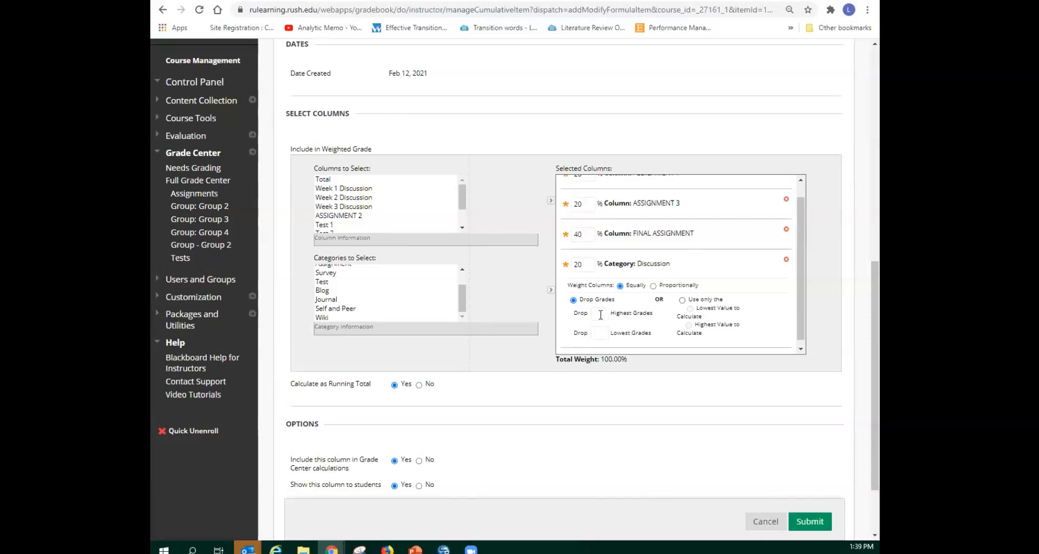
text(1)
key(Tab)
key(shift+Tab)
key(BackSpace)
drag(606, 316, 586, 316)
key(BackSpace)
Step: Try dropping 1 lowest grade and the Use only the option for Discussion, and return to equal weighting with Drop Grades
click(599, 334)
text(1)
click(682, 301)
click(634, 301)
click(620, 286)
click(575, 301)
click(601, 314)
key(super+shift+q)
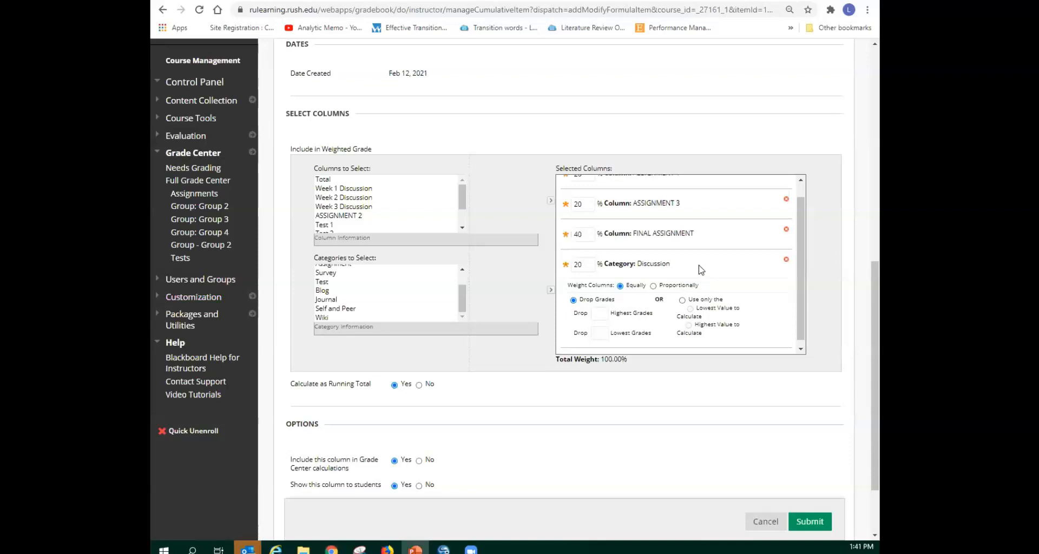
Step: Review the selected columns and options of the Weighted Total column, submit it and dismiss the success message
scroll(735, 293, down, 1)
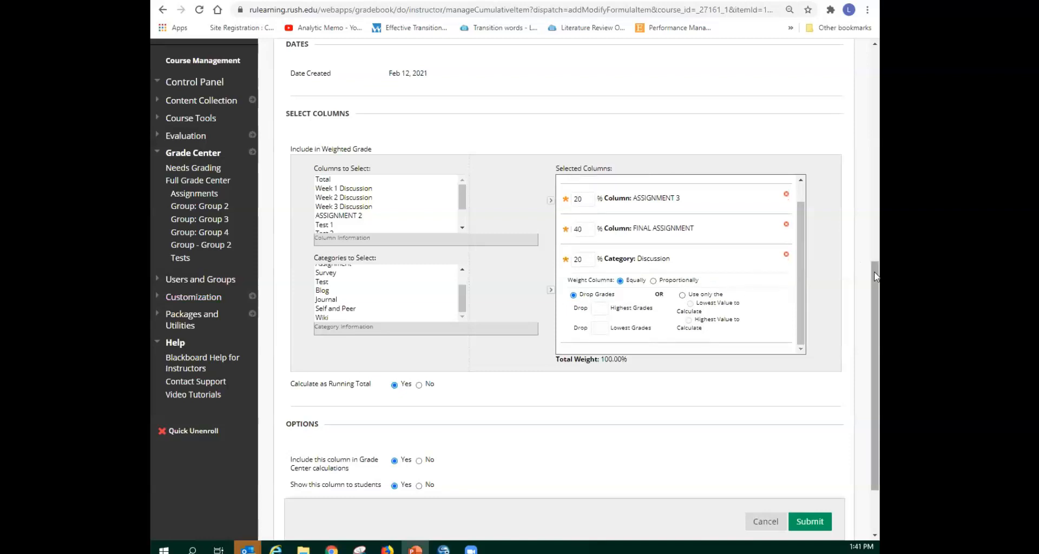
drag(874, 299, 879, 341)
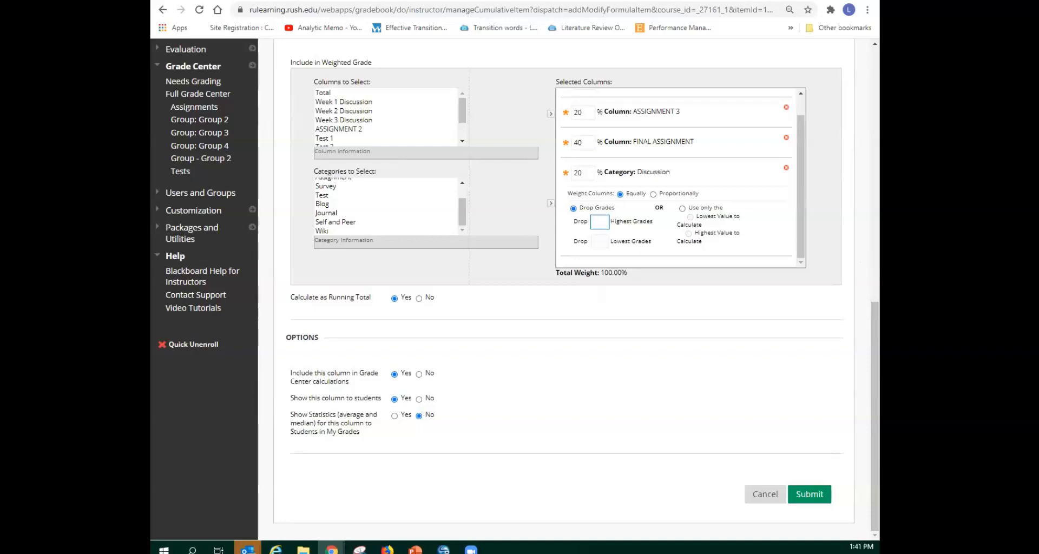
click(509, 270)
scroll(509, 267, up, 2)
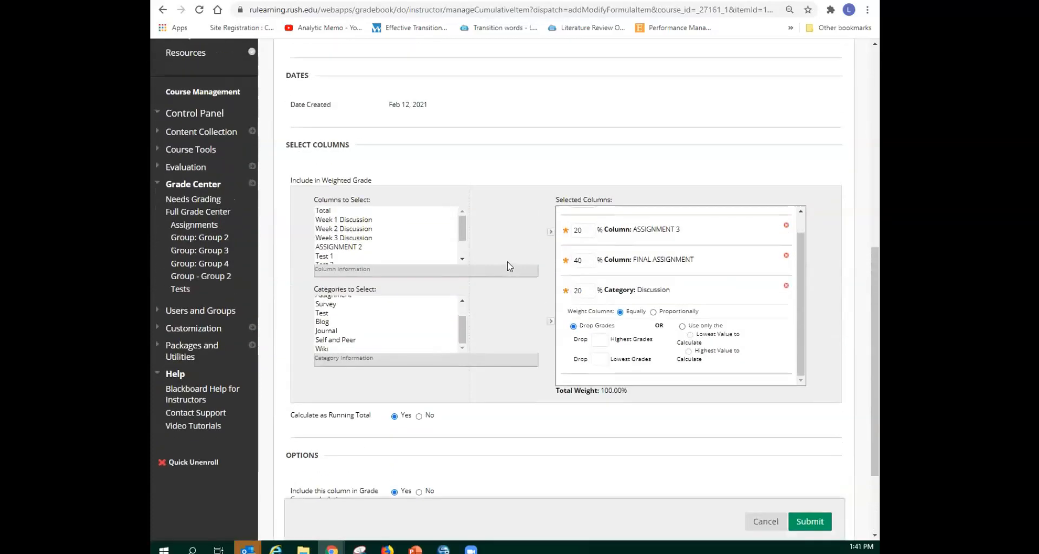
scroll(508, 267, down, 1)
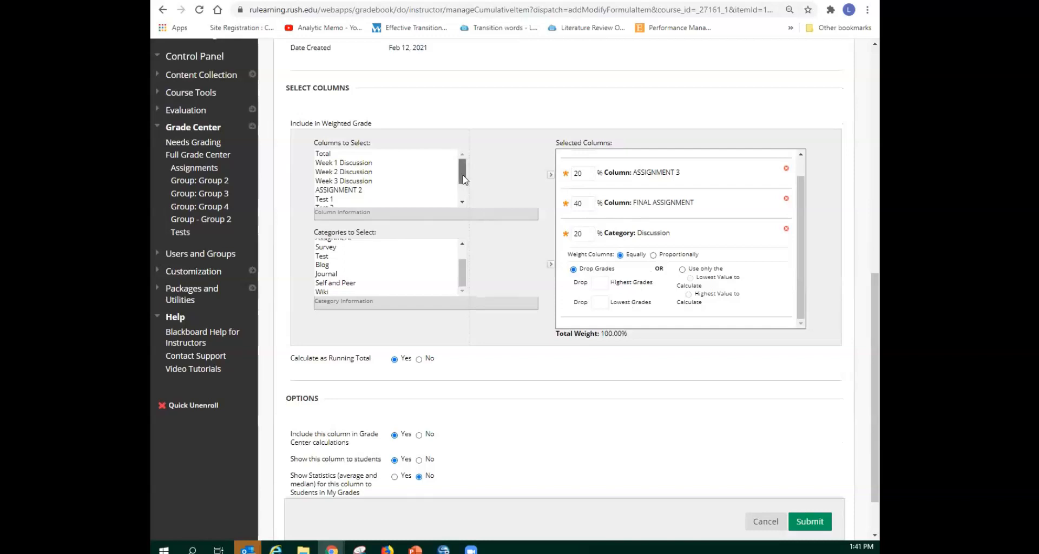
scroll(463, 180, down, 1)
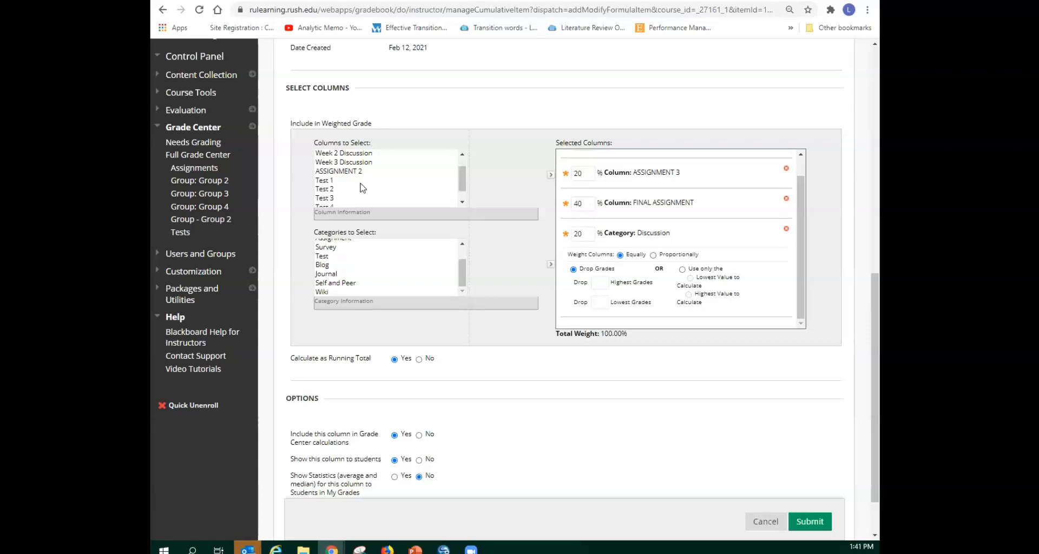
click(362, 204)
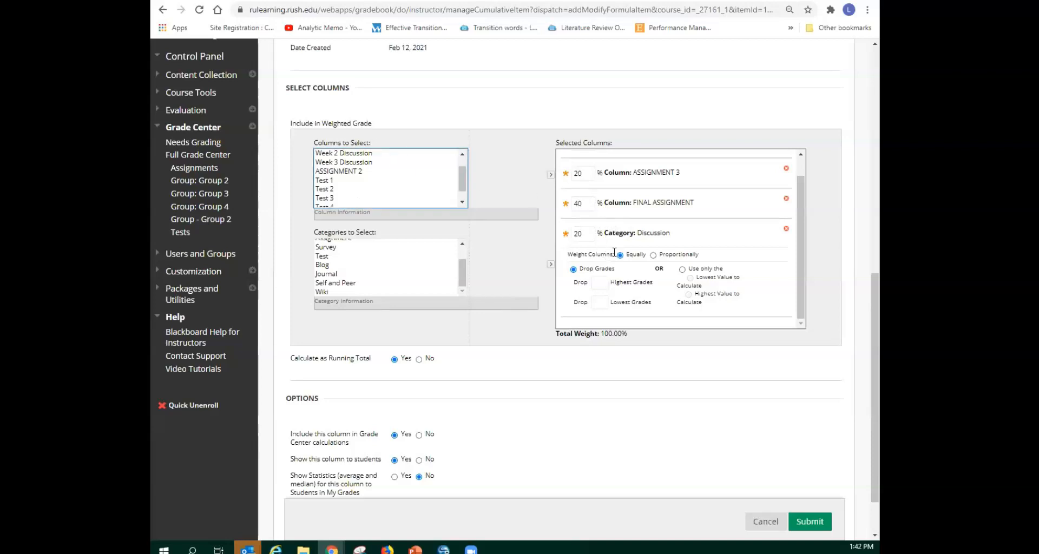
scroll(633, 249, down, 2)
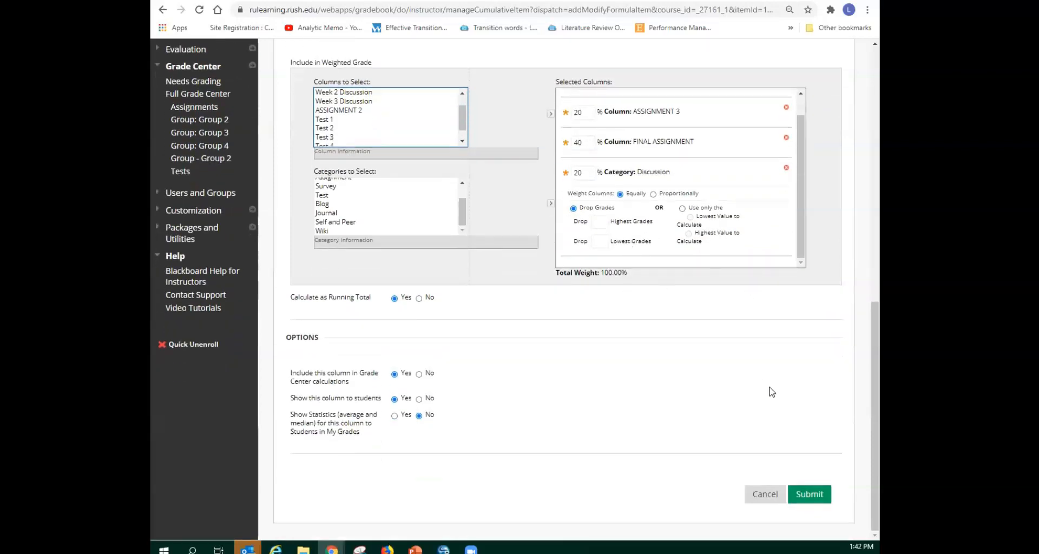
click(809, 494)
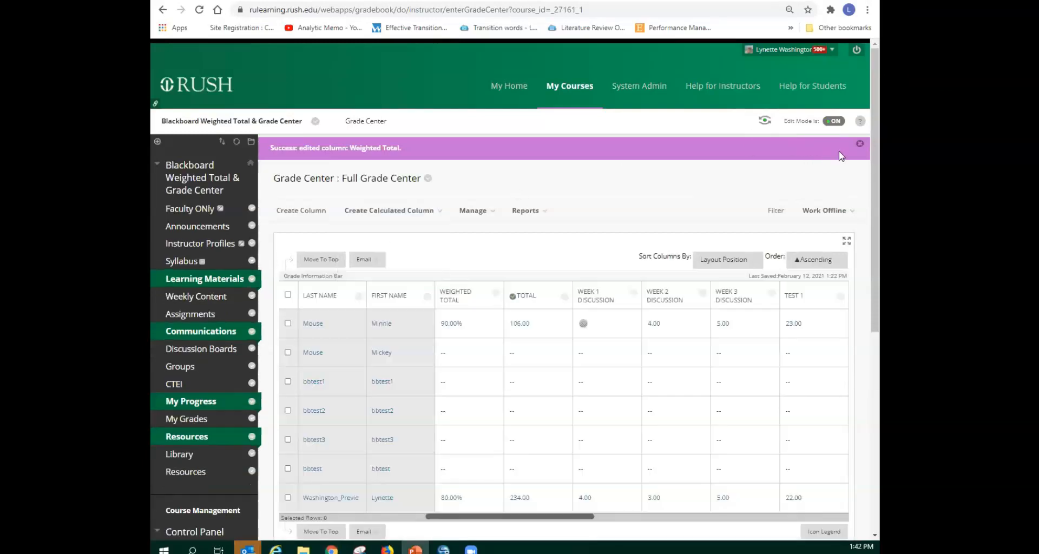
click(861, 146)
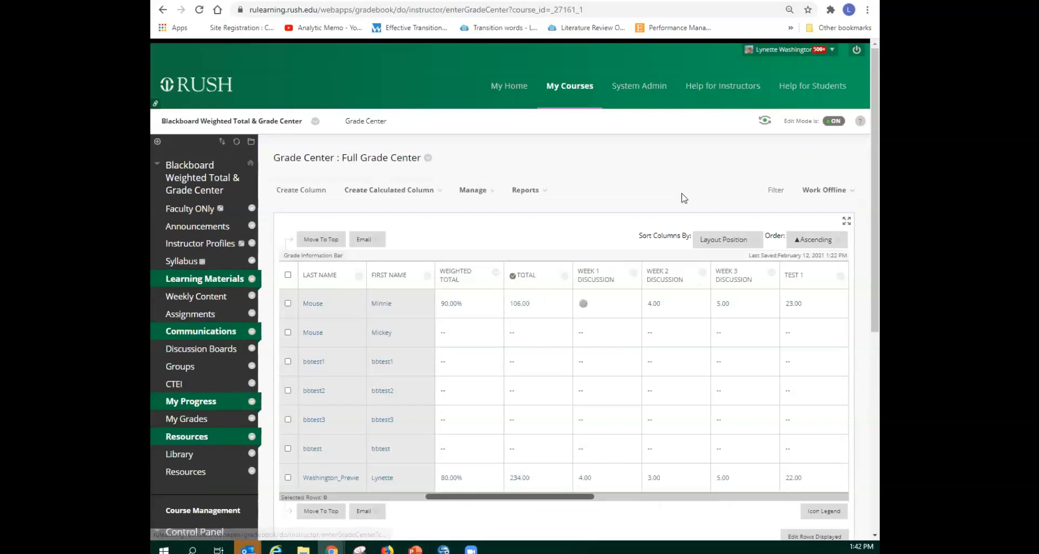
Step: Reopen the Weighted Total column's information, check its selected columns and weights, and submit it without changes
click(496, 274)
click(535, 326)
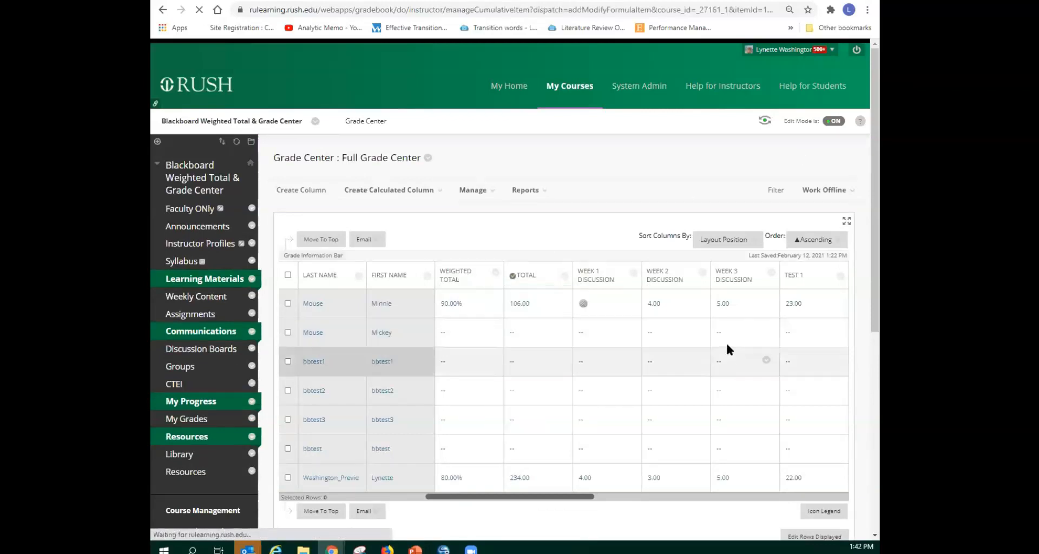
scroll(726, 344, down, 7)
scroll(674, 319, up, 2)
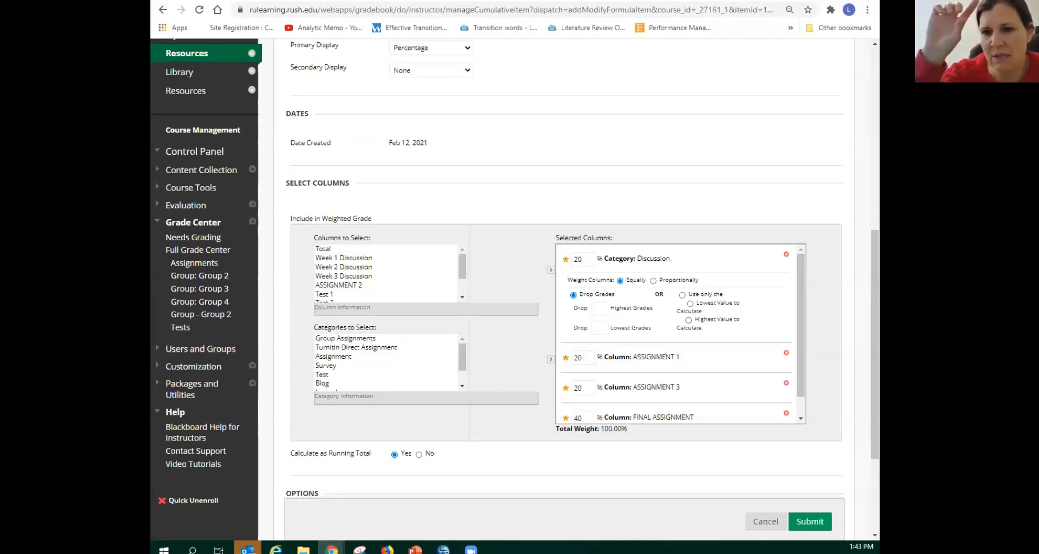
key(alt+Tab)
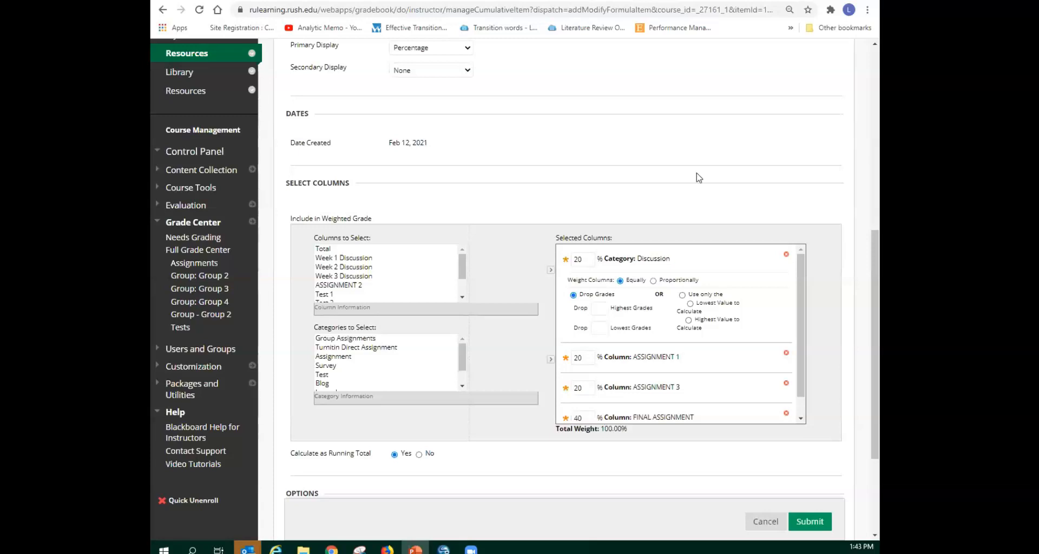
scroll(879, 422, down, 3)
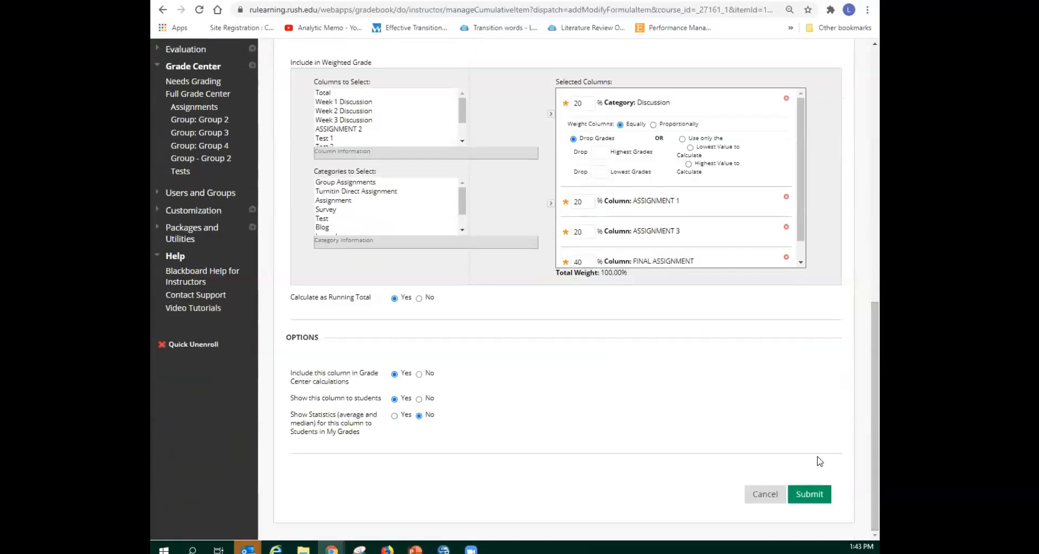
click(806, 494)
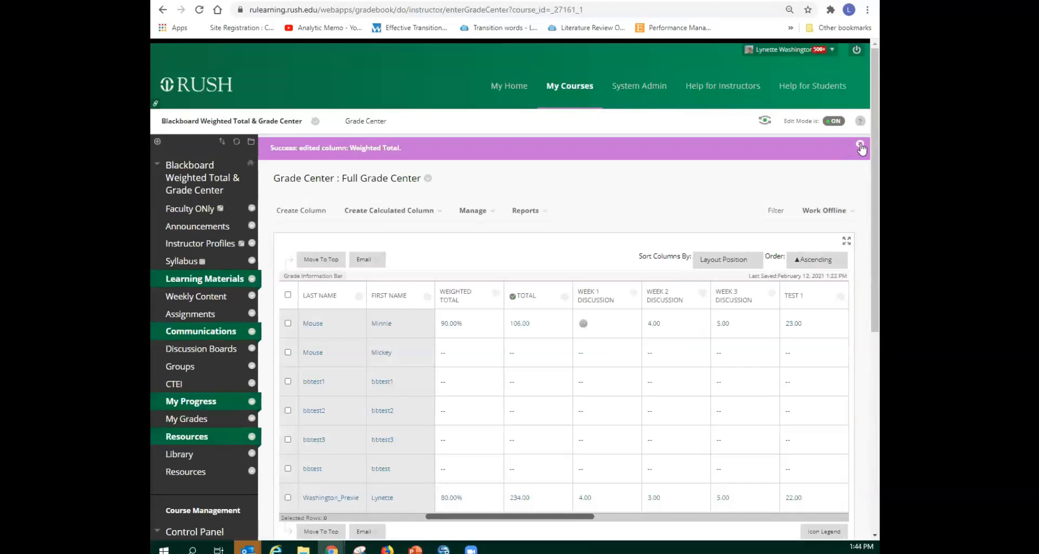
click(535, 192)
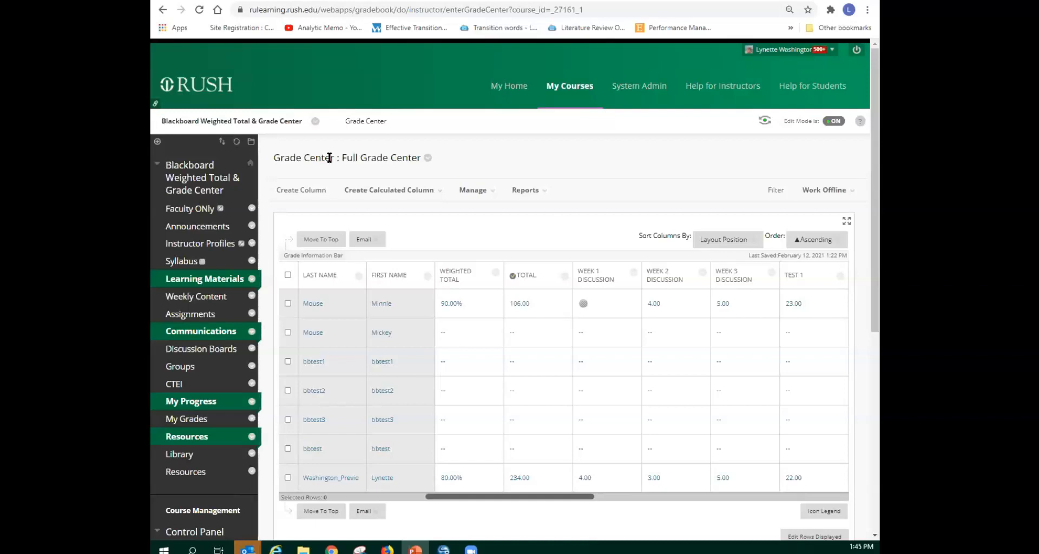
Step: Edit the Weighted Total column's information again and remove the ASSIGNMENT 1 column from the weighted grade
click(496, 273)
click(517, 325)
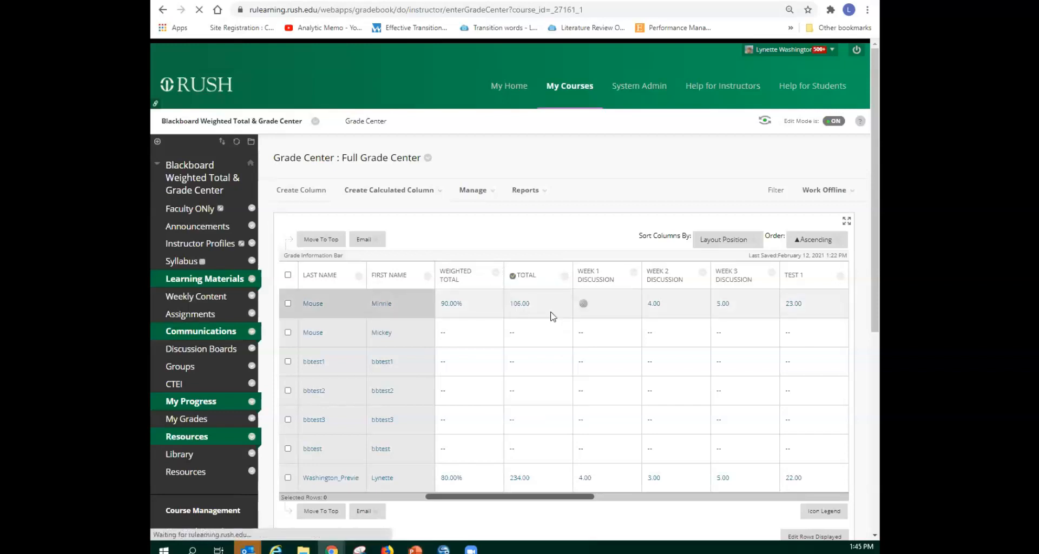
scroll(580, 294, down, 5)
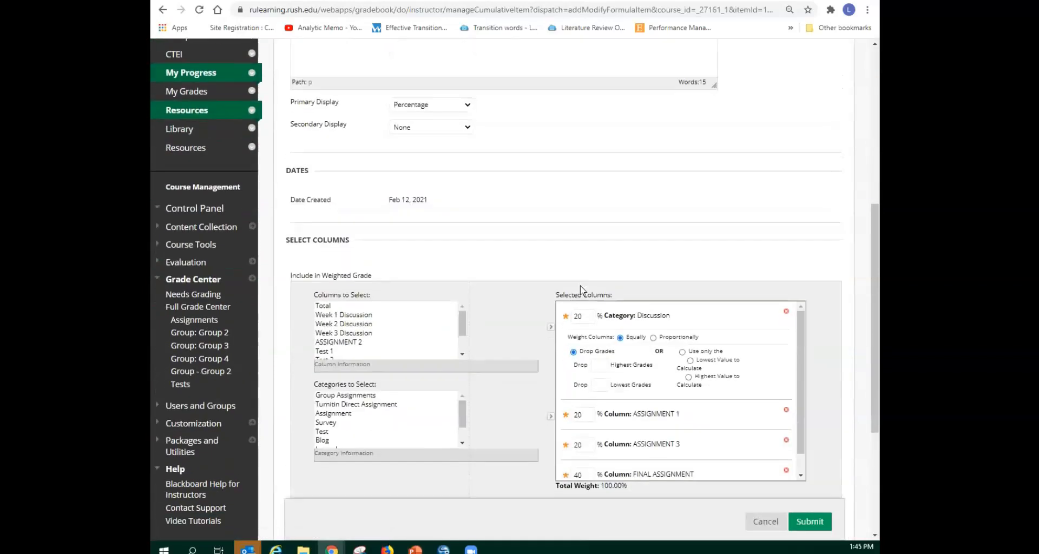
scroll(561, 286, down, 2)
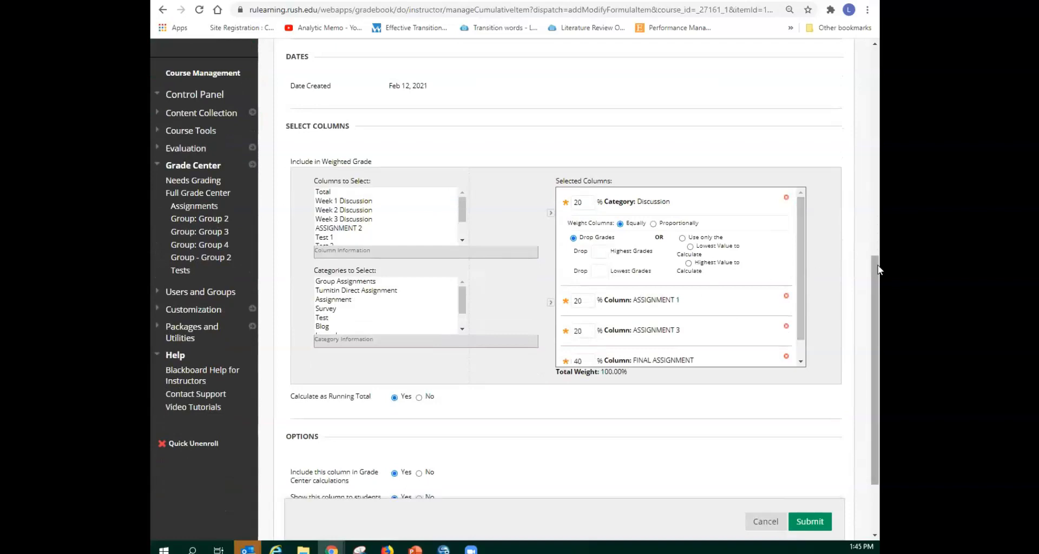
scroll(880, 268, down, 1)
scroll(802, 243, down, 1)
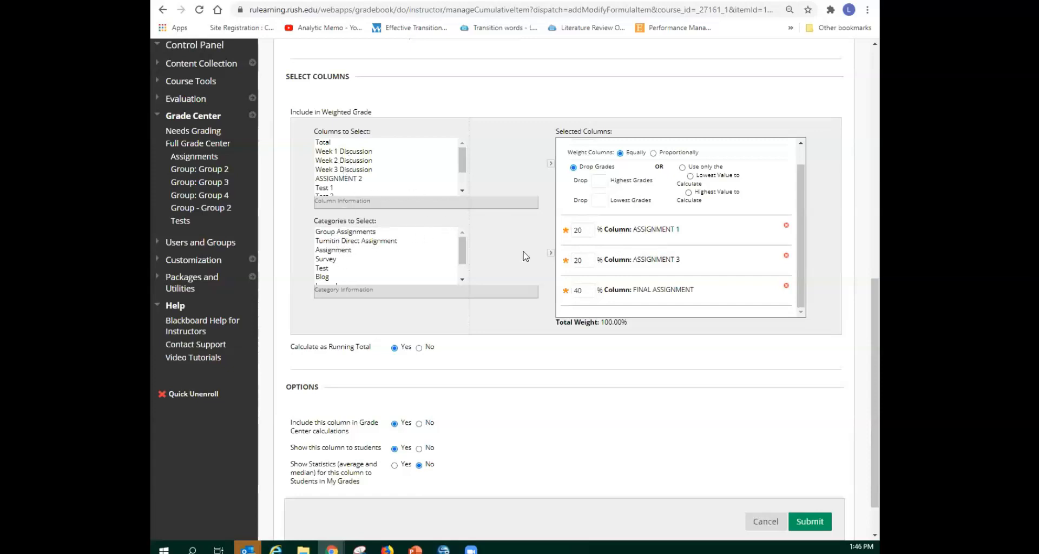
click(786, 225)
Step: Add the ASSIGNMENT 1 column back to the weighted grade with a weight of 20%
click(345, 180)
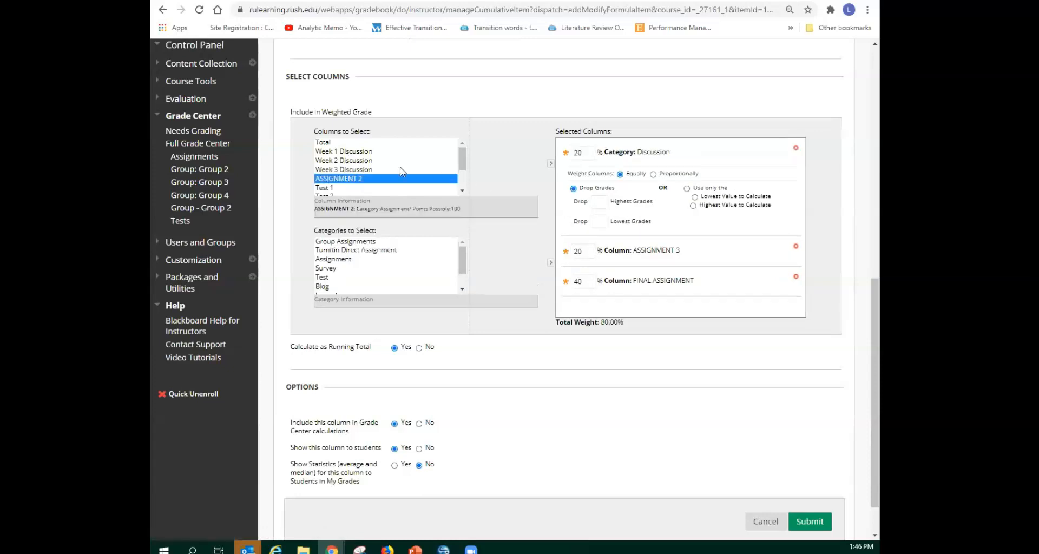
scroll(451, 168, down, 2)
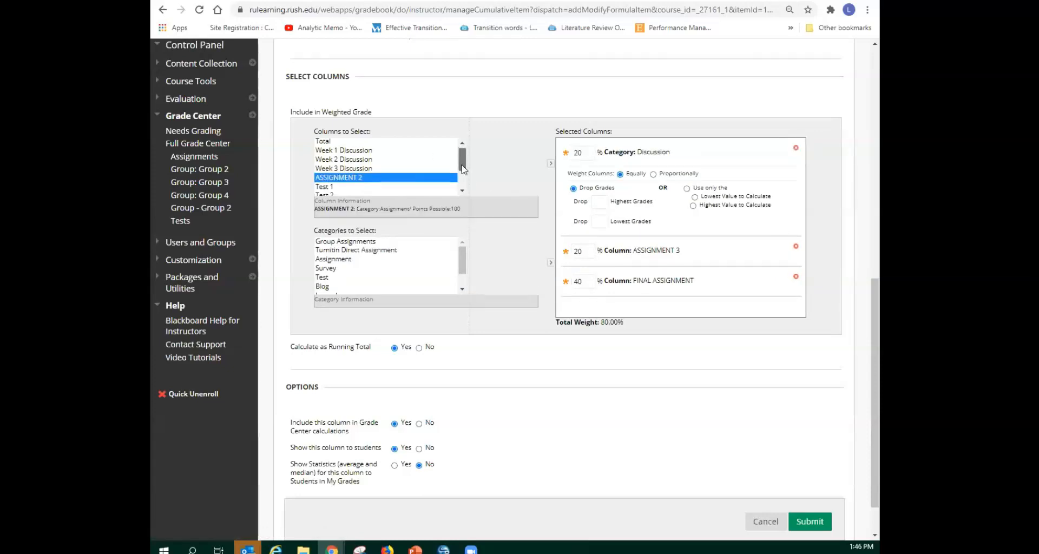
click(393, 191)
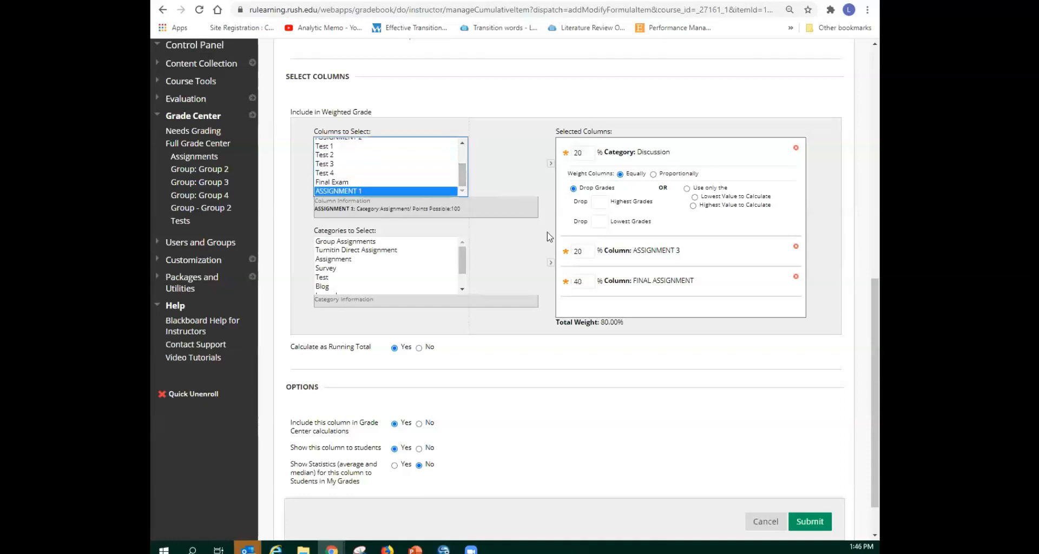
click(551, 164)
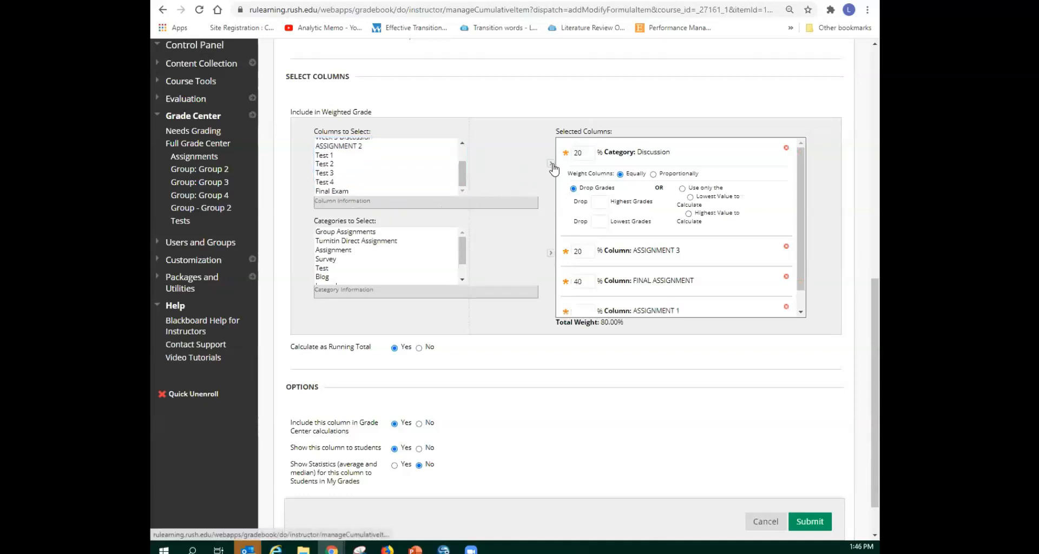
click(584, 310)
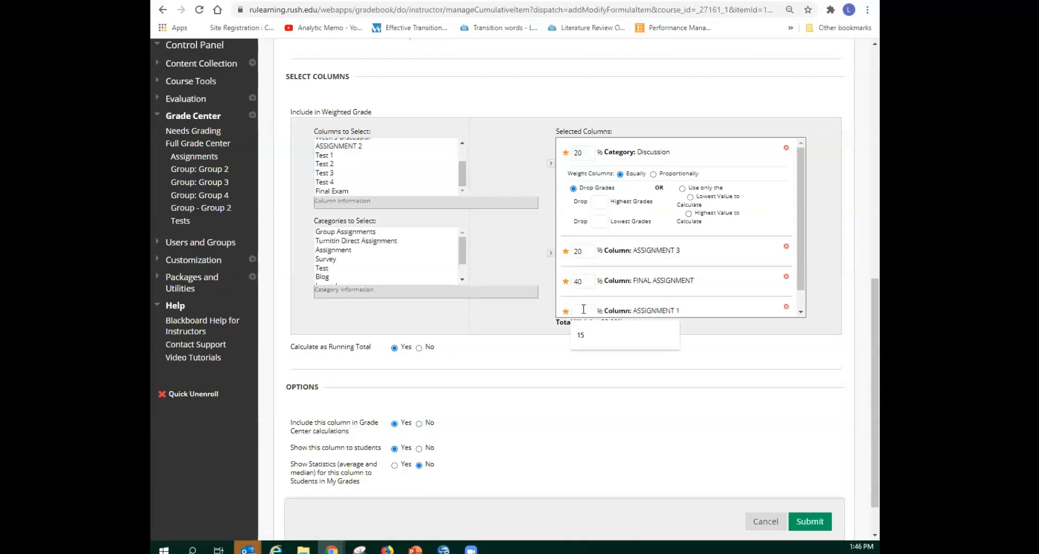
text(20)
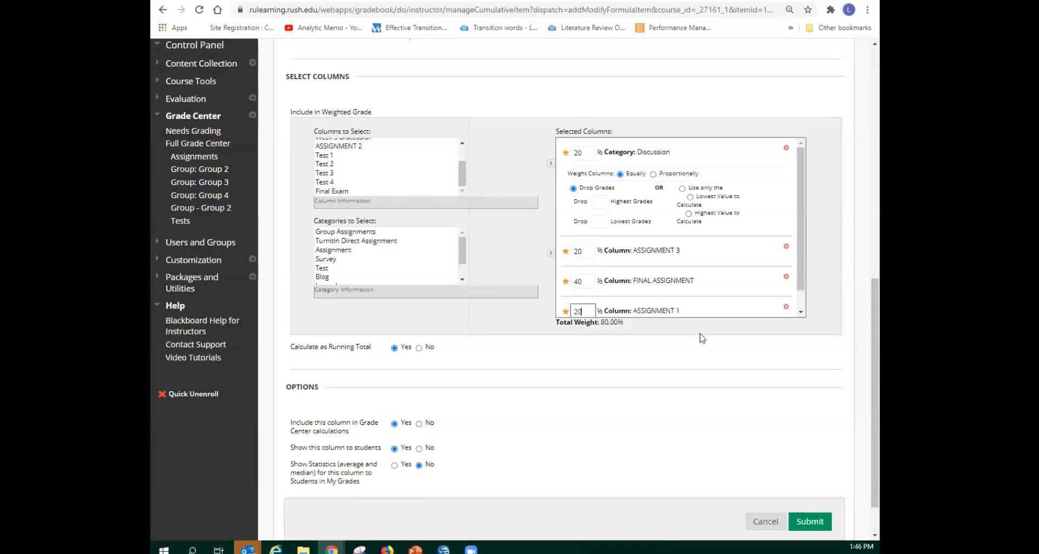
Step: Replace ASSIGNMENT 3, ASSIGNMENT 1 and FINAL ASSIGNMENT in the weighted grade with the Test category weighted 80%, submit it and dismiss the success message
scroll(709, 330, down, 1)
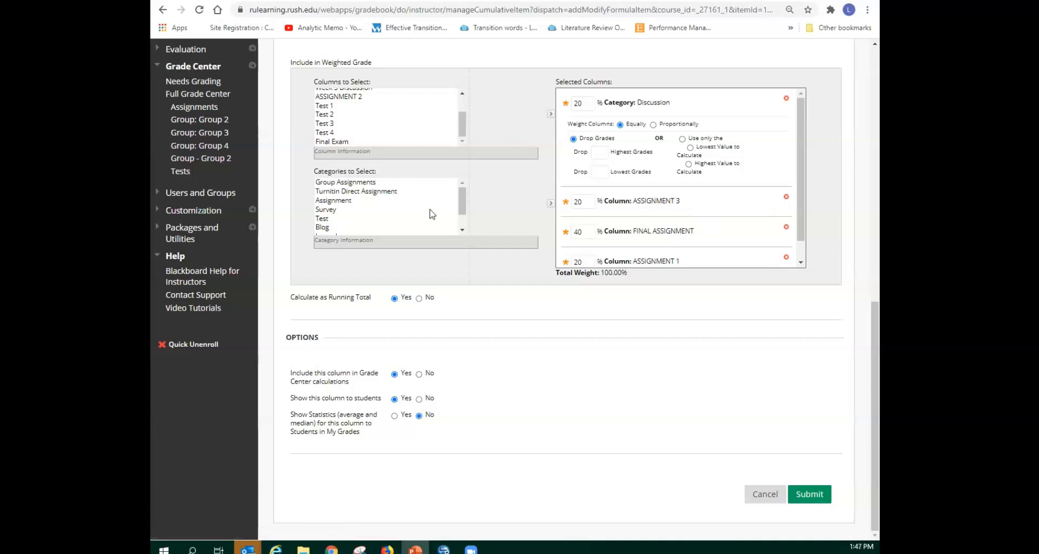
click(325, 219)
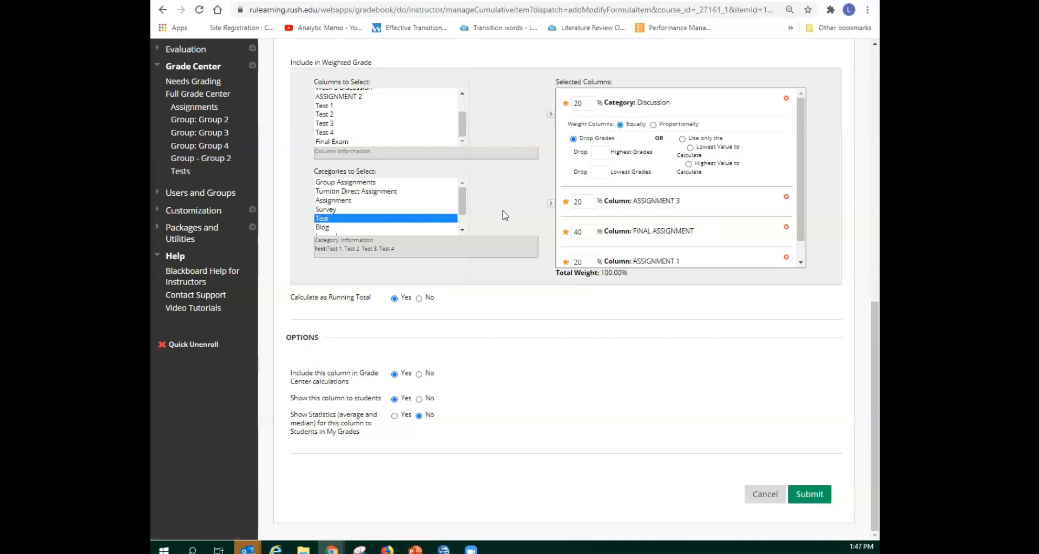
click(551, 204)
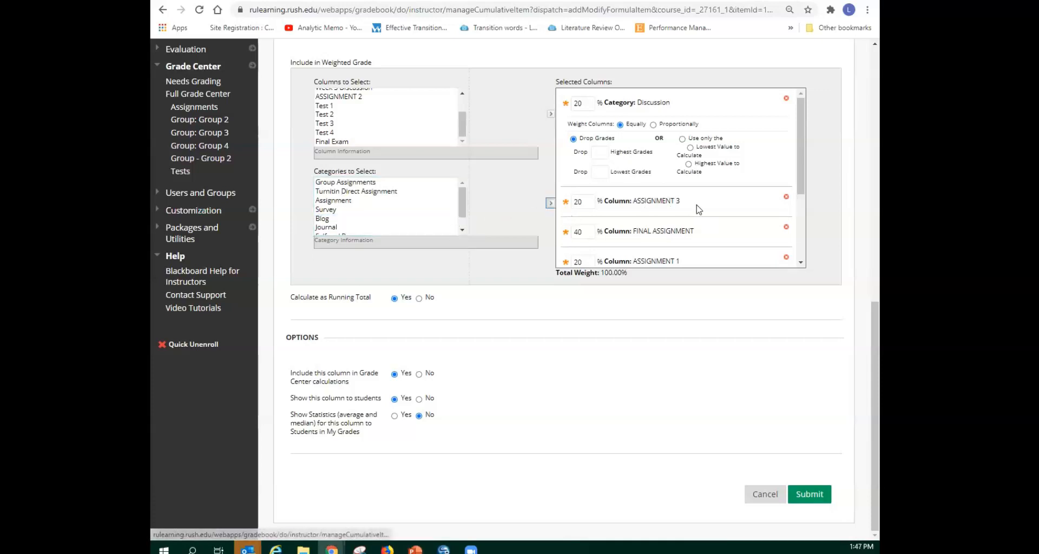
click(787, 197)
click(786, 228)
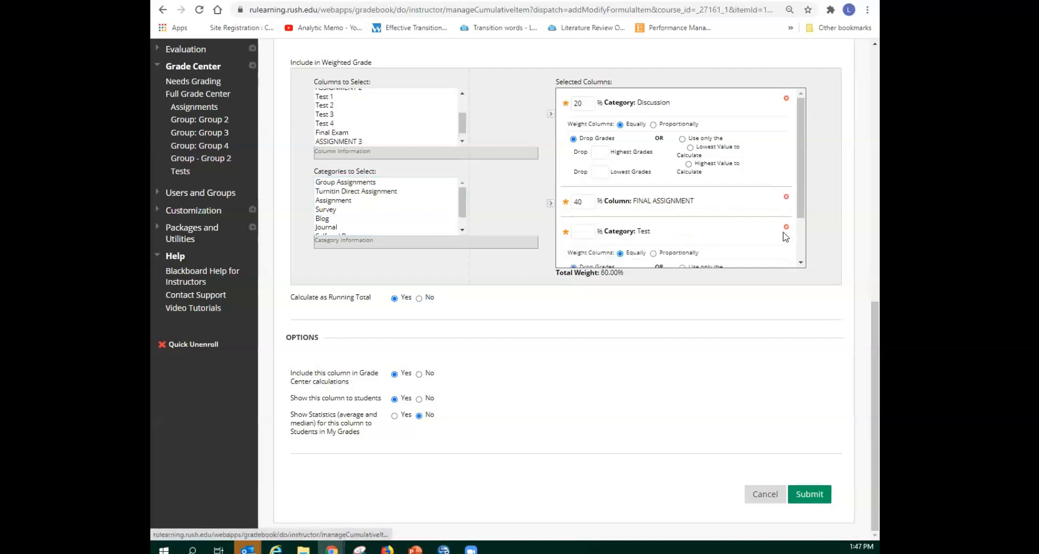
click(786, 198)
scroll(678, 221, down, 1)
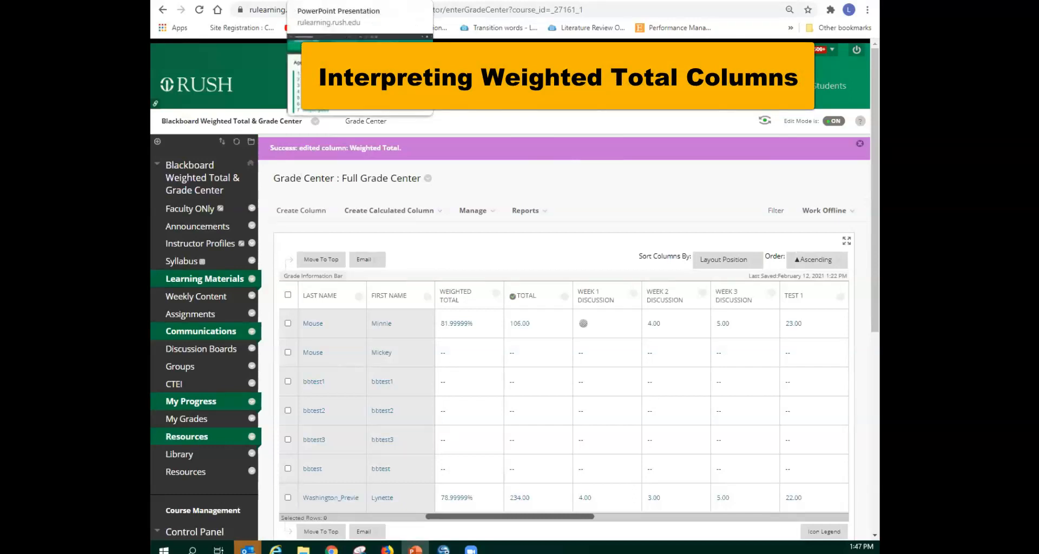
click(861, 145)
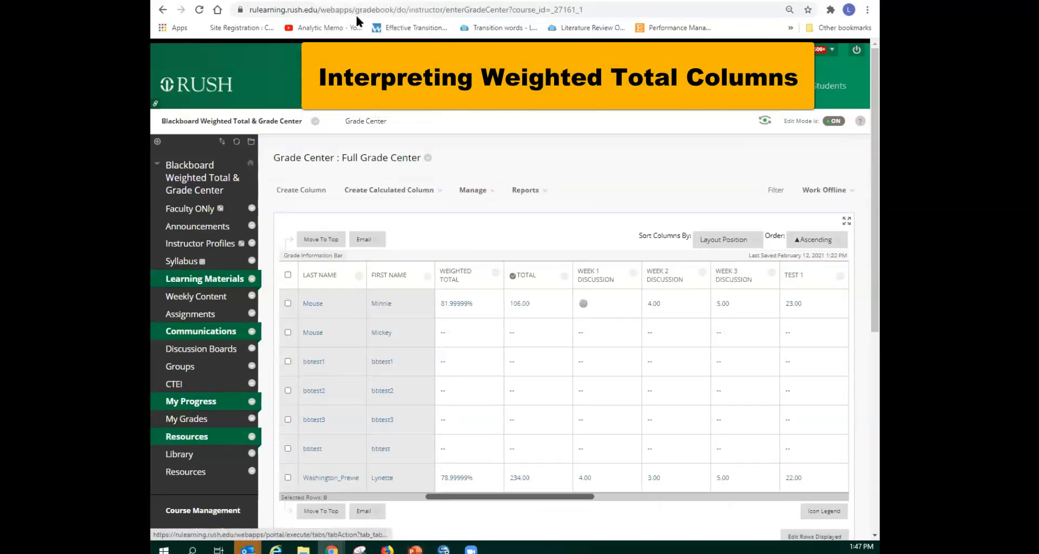
Step: Switch to the PDF presentation and read the "Interpret weighted columns" table of possible points and item weights
click(347, 1)
scroll(550, 217, down, 10)
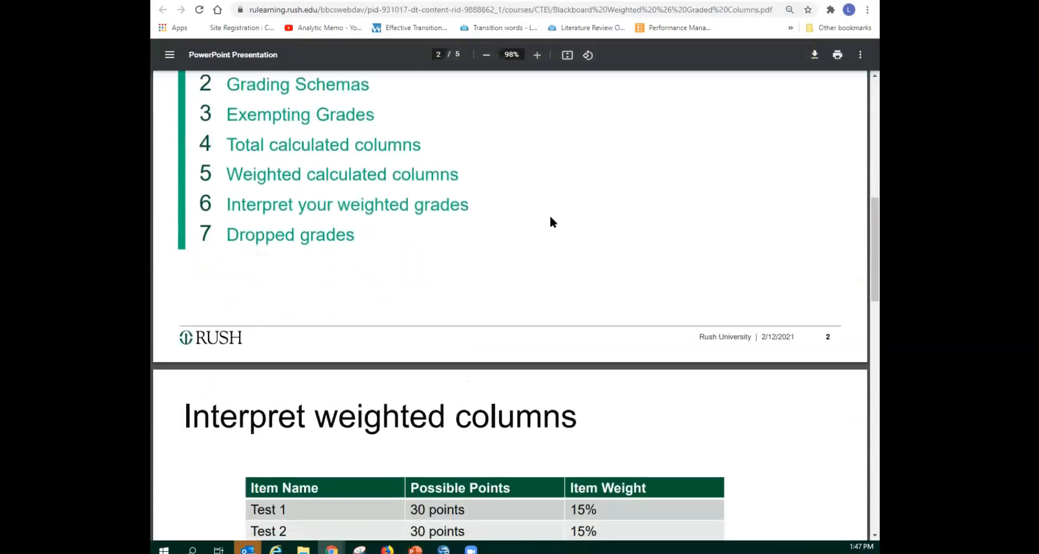
scroll(550, 214, up, 1)
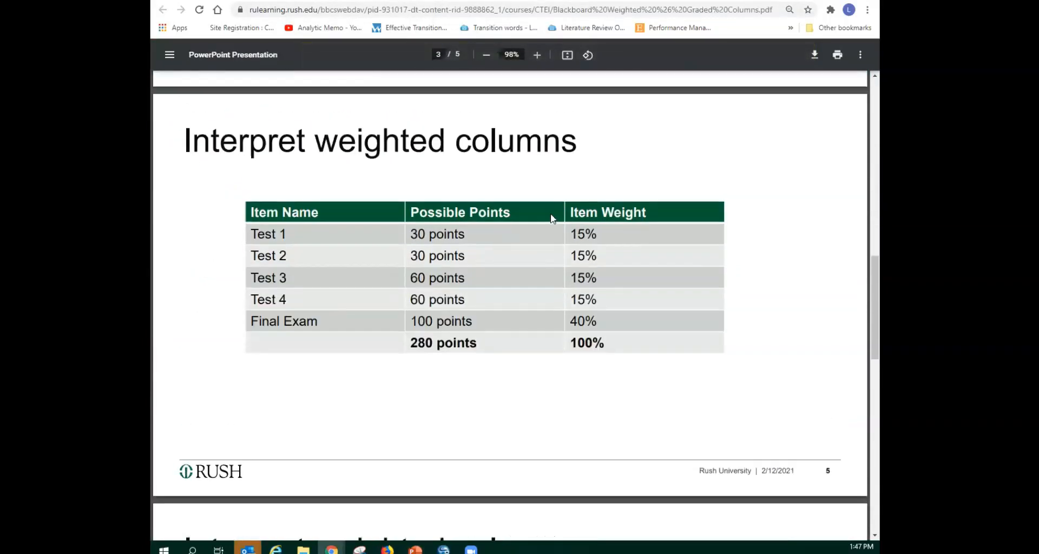
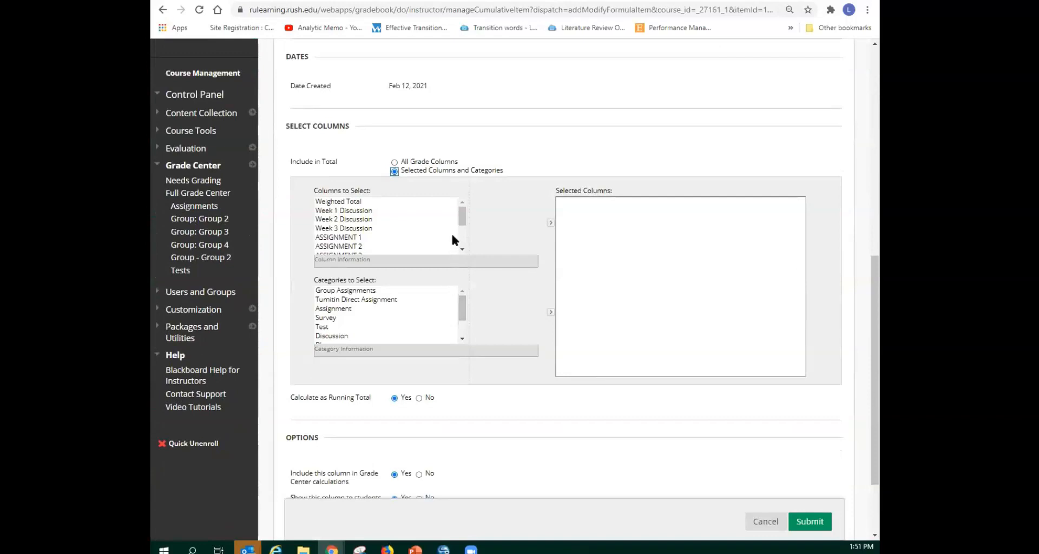
Step: Include the Test 1 to Test 4 and Final Exam columns in the Total column, submit it and dismiss the success message
drag(464, 221, 463, 236)
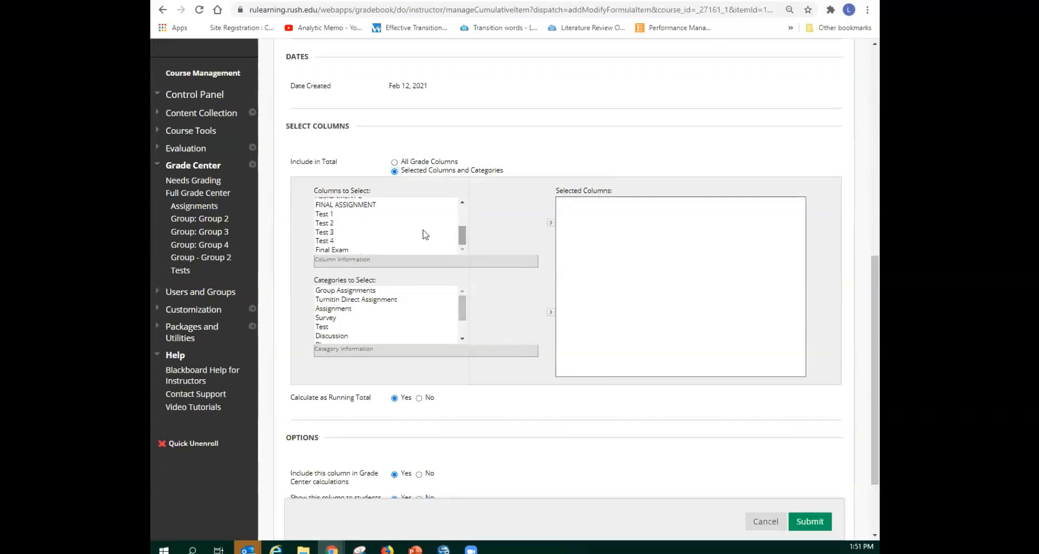
click(332, 215)
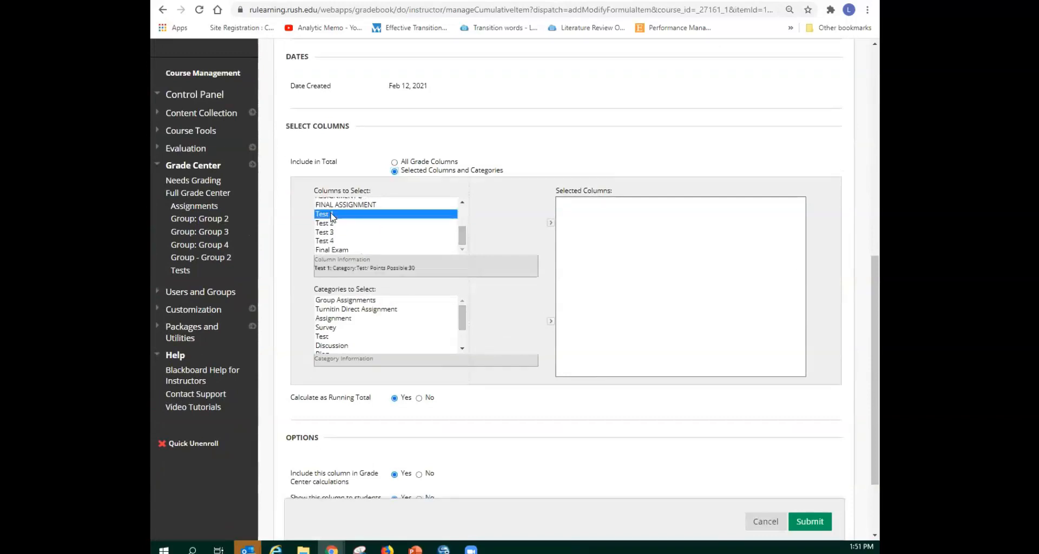
shift+click(336, 250)
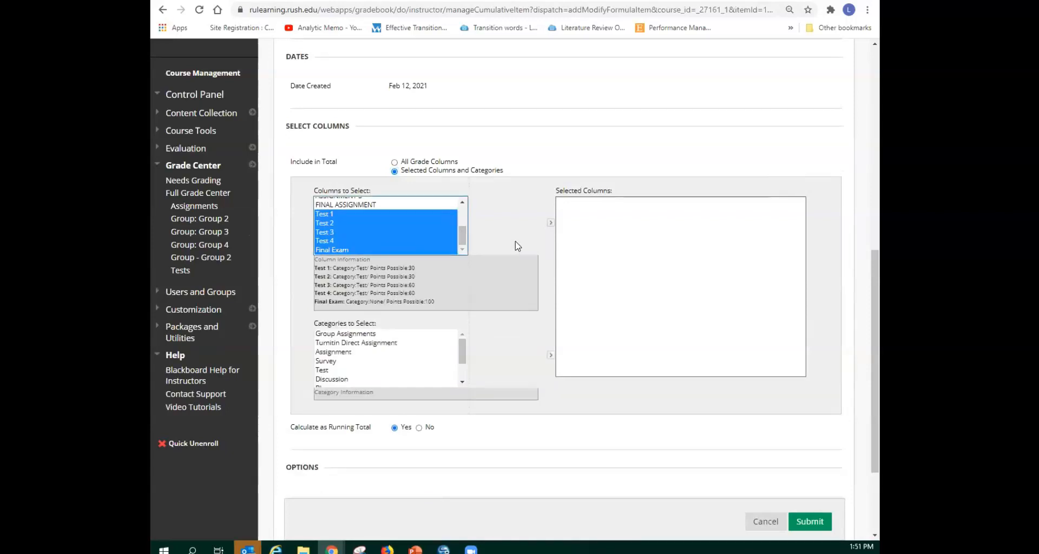
click(551, 223)
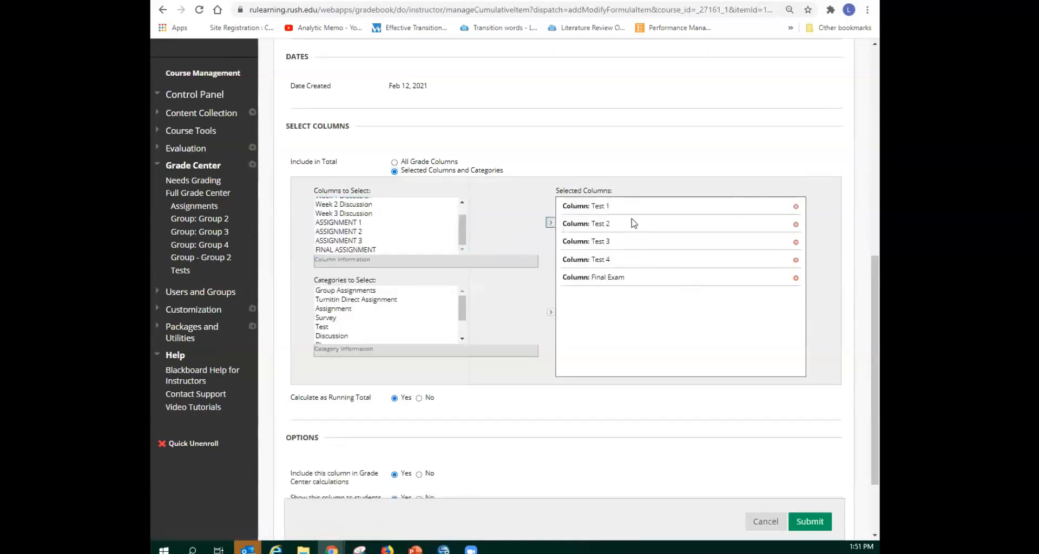
scroll(652, 271, down, 2)
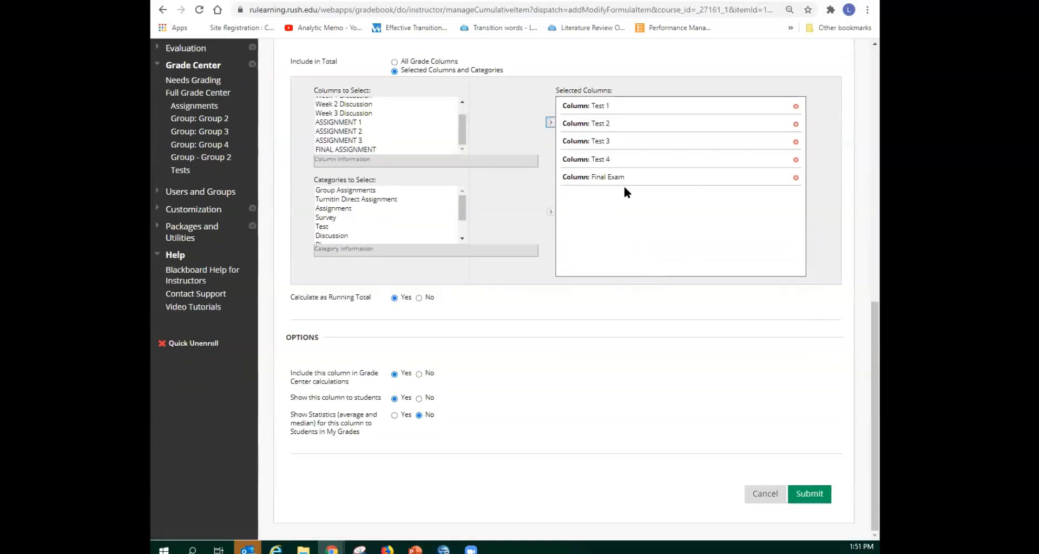
click(810, 494)
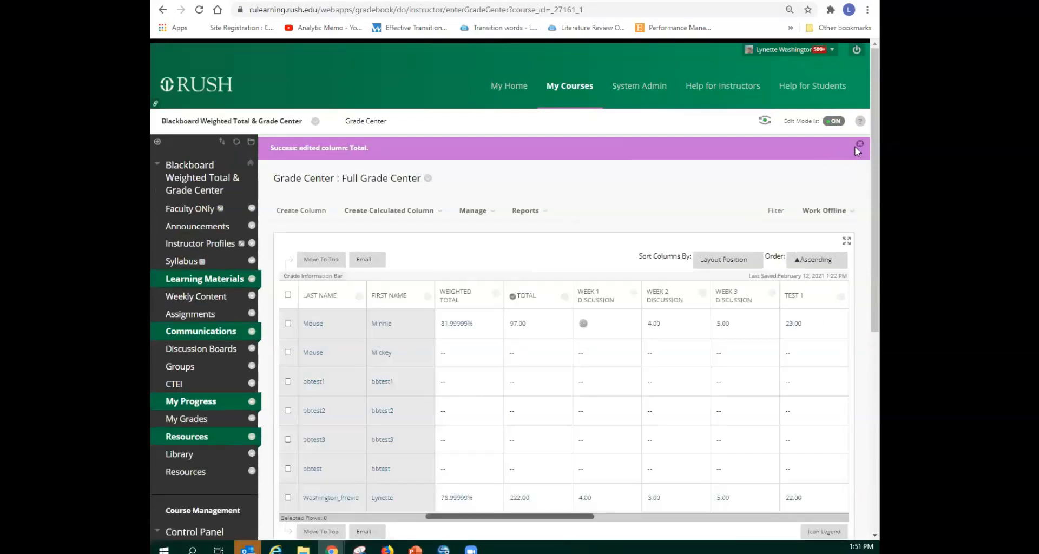
click(859, 145)
Step: Compare the Grade Center's Total and Weighted Total values with the worked calculation and highlighted percentage in the PDF presentation
scroll(567, 225, down, 3)
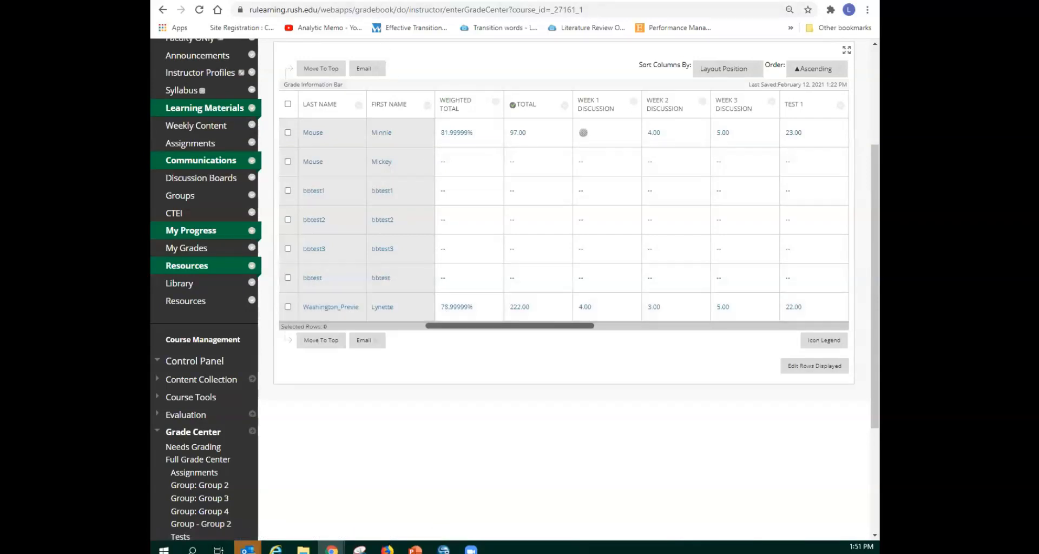
click(380, 1)
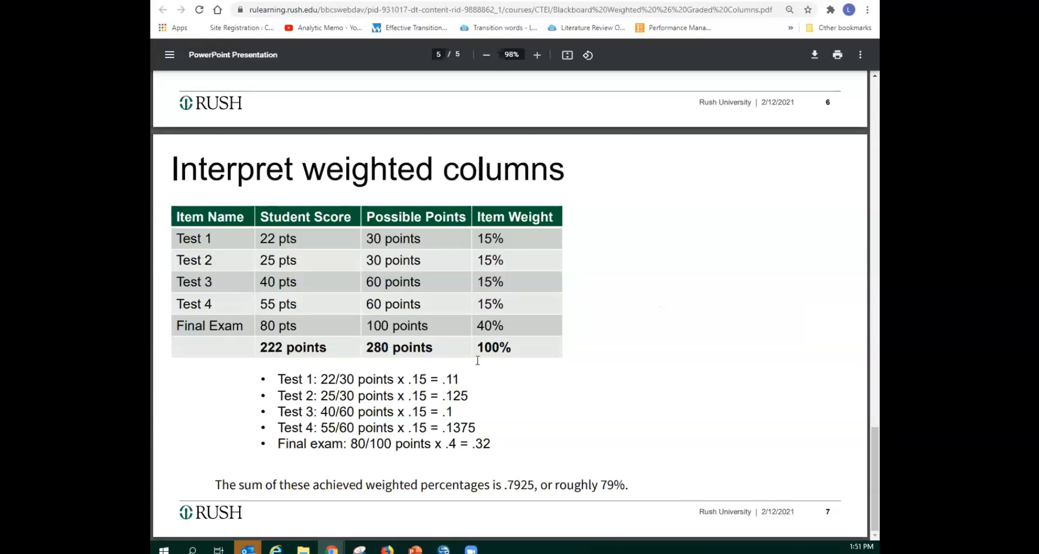
drag(601, 485, 631, 485)
click(238, 0)
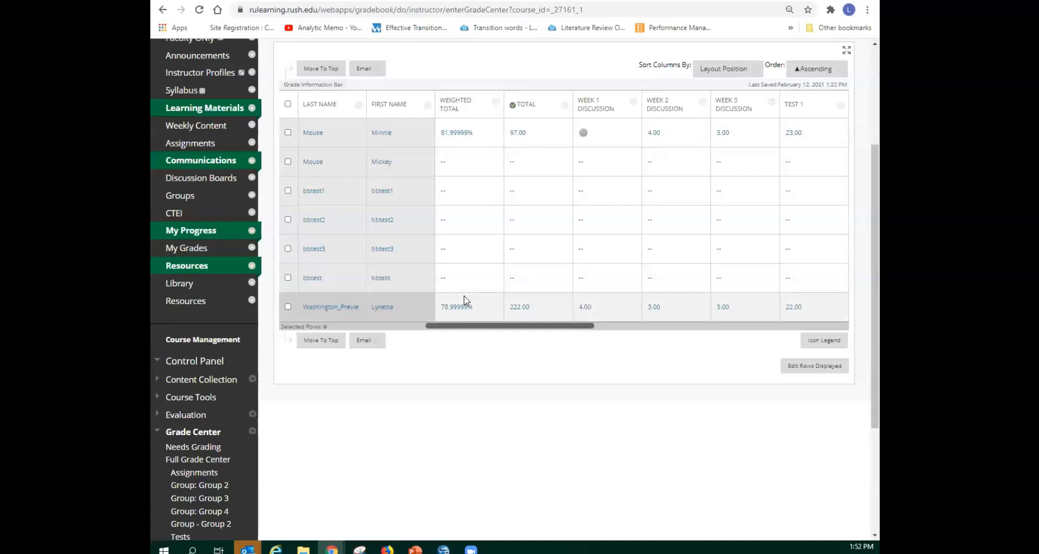
click(415, 551)
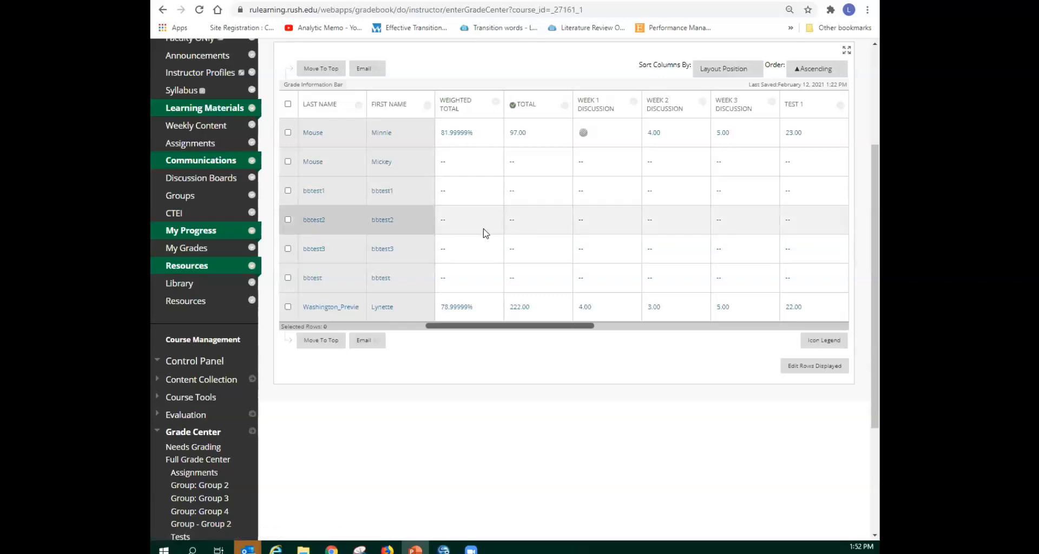
mouse_move(532, 108)
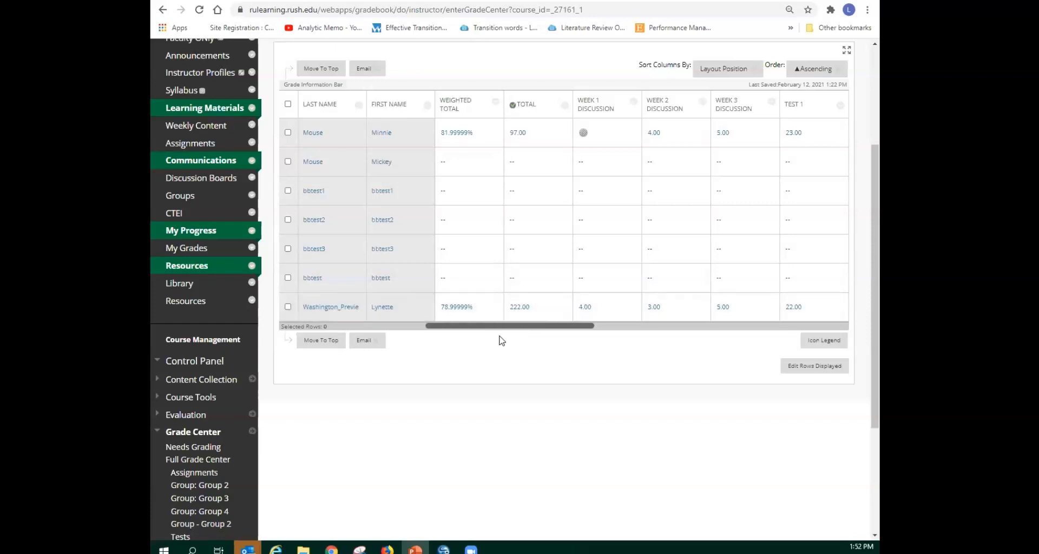
click(310, 445)
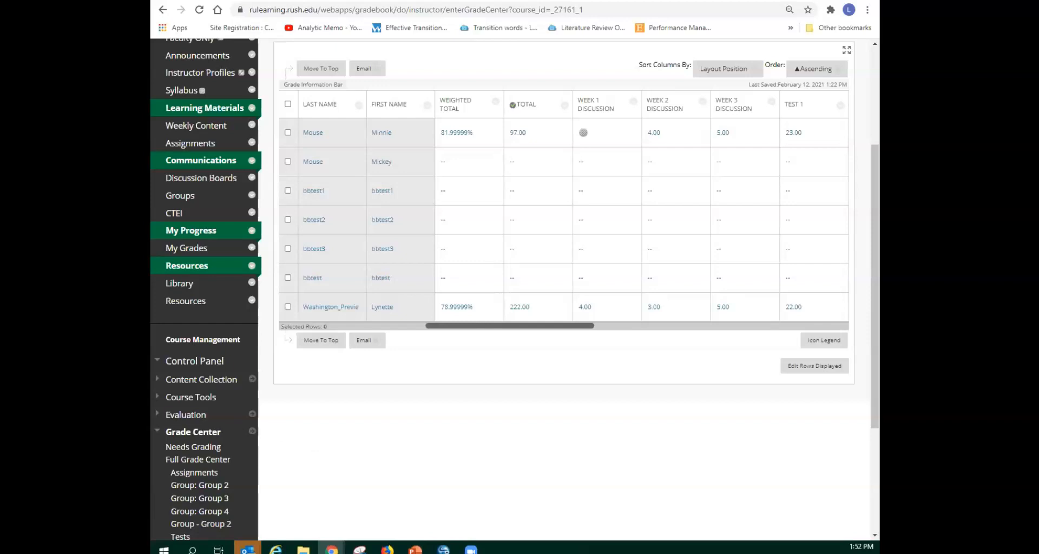
key(alt+Tab)
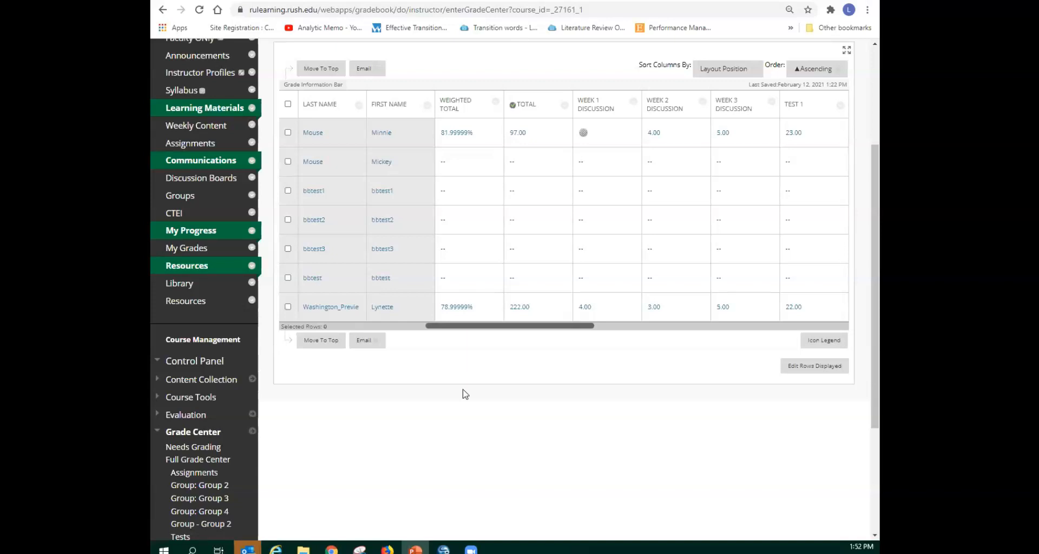
scroll(463, 388, up, 1)
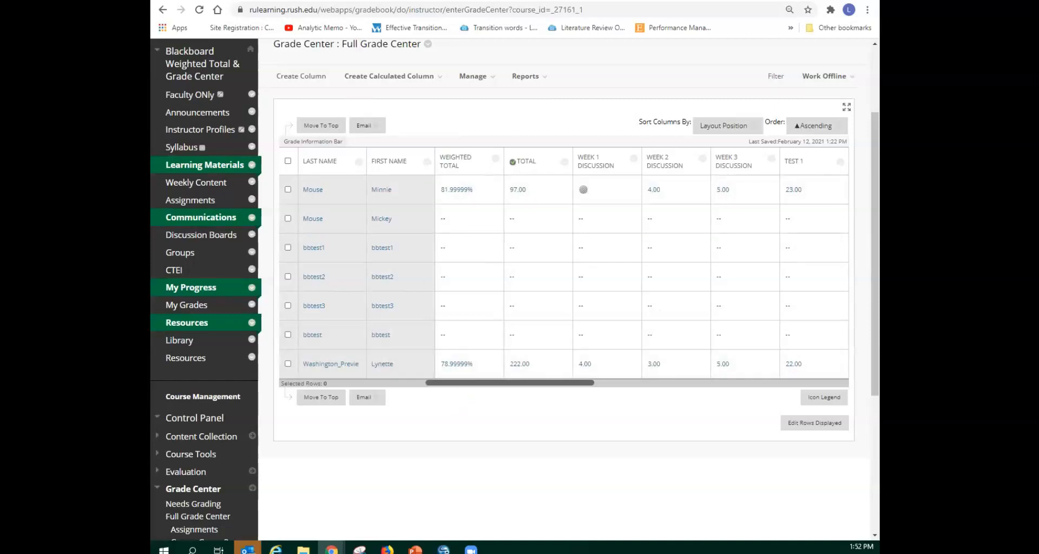
Step: Recheck the per-test weighting calculation in the presentation and return to the Full Grade Center
click(374, 0)
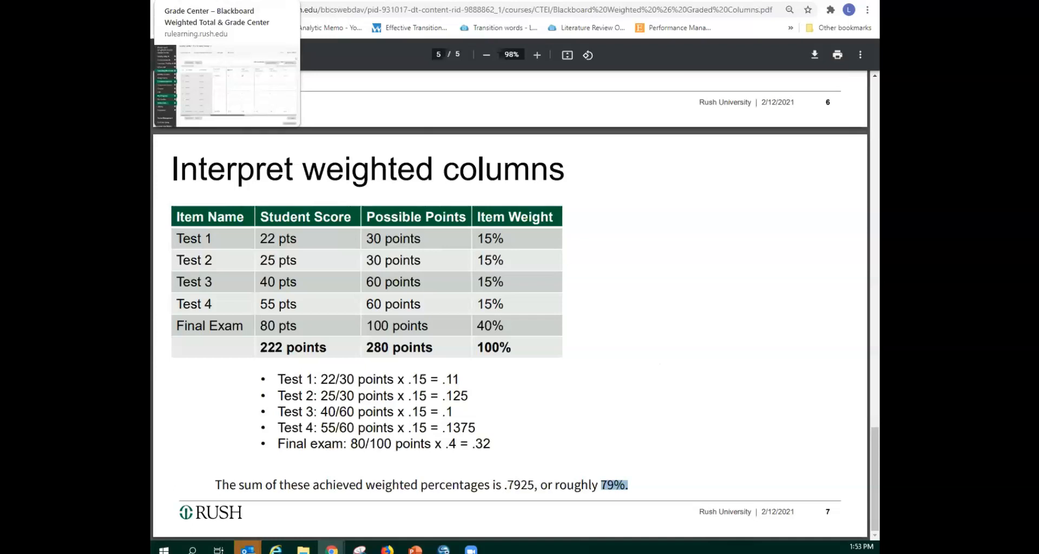
click(217, 2)
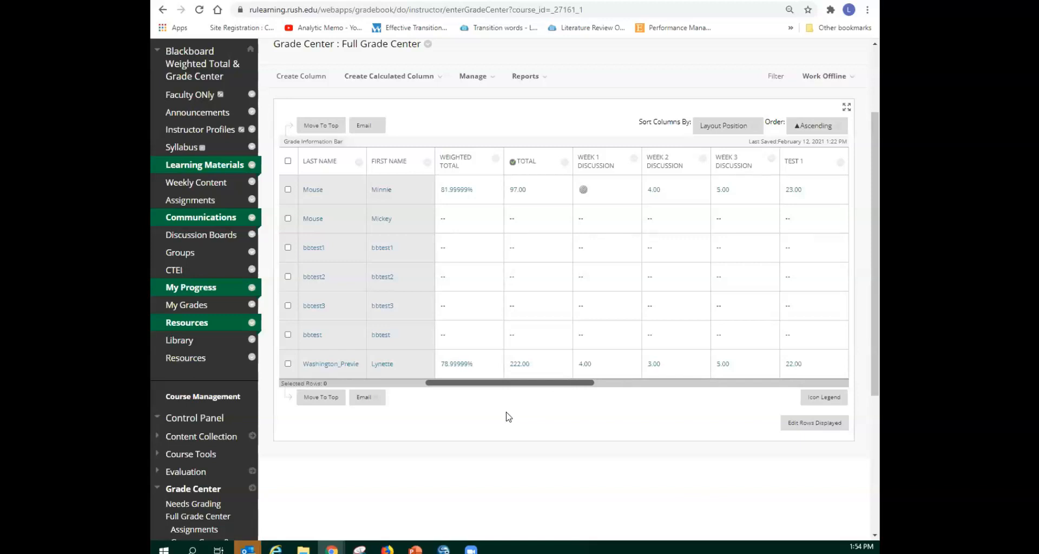
Step: Edit the Weighted Total column's information, setting the Discussion category's weight to 75% and removing the Test category
mouse_move(603, 174)
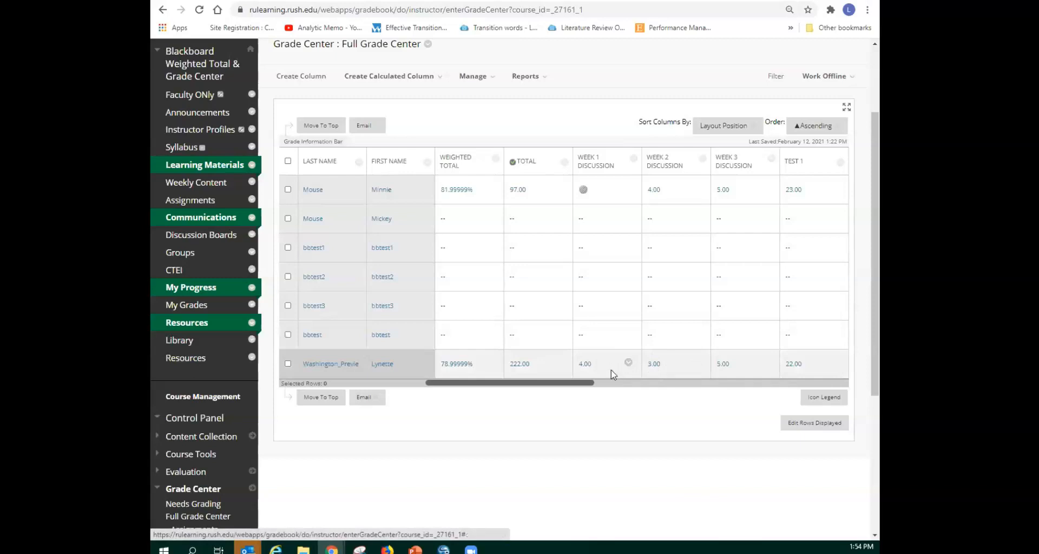
click(495, 158)
click(554, 225)
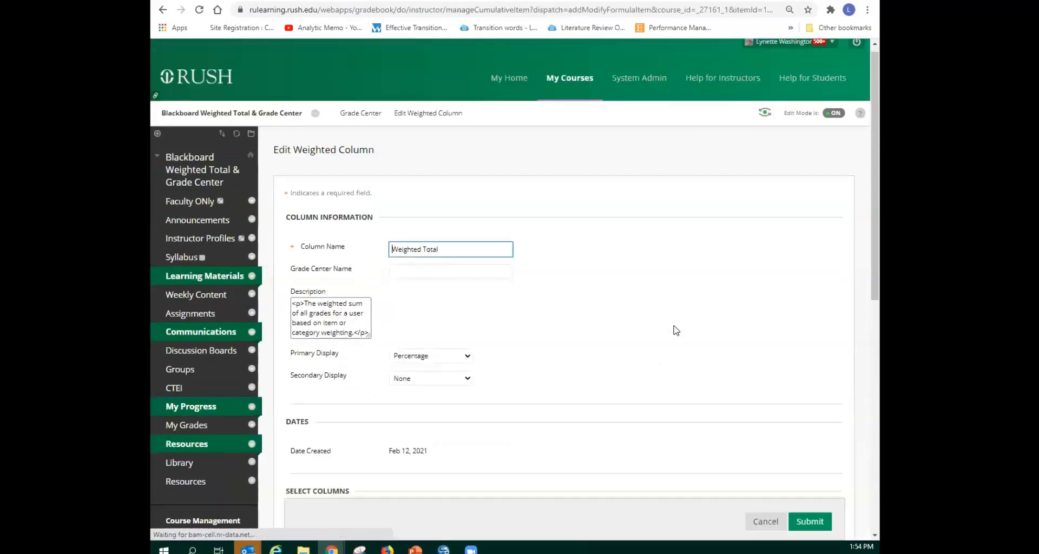
scroll(669, 326, down, 3)
scroll(669, 326, down, 3)
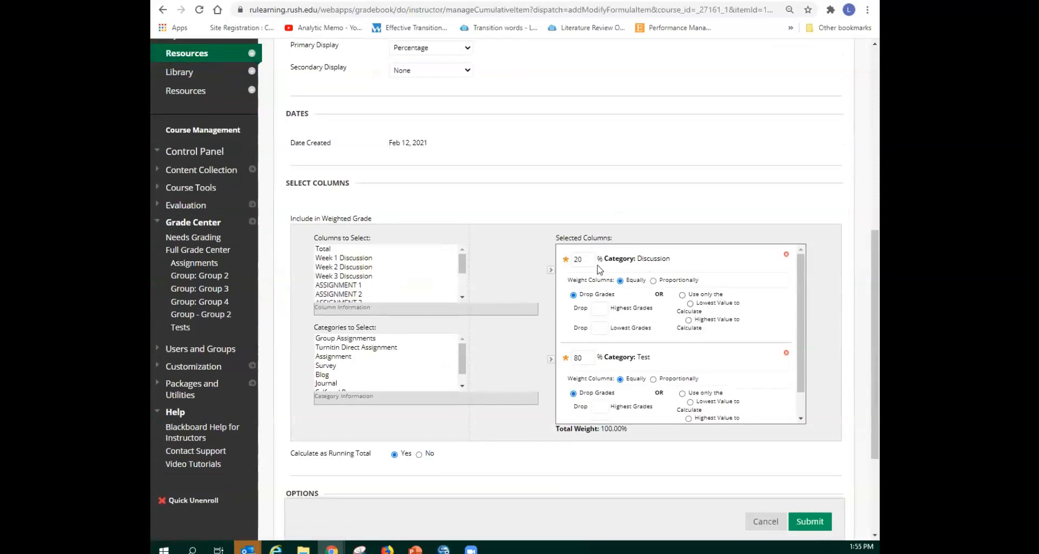
drag(578, 261, 590, 237)
text(75)
click(786, 354)
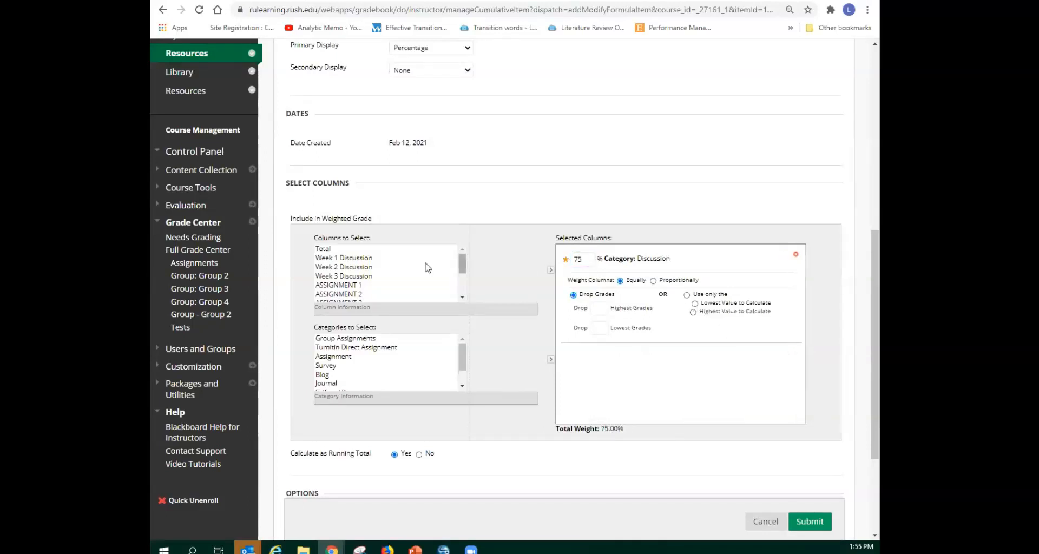
Step: Add the Assignment category to the weighted grade with a weight of 25%, submit the column and dismiss the success message
click(349, 357)
click(550, 360)
click(586, 363)
text(25)
click(750, 455)
scroll(673, 448, down, 3)
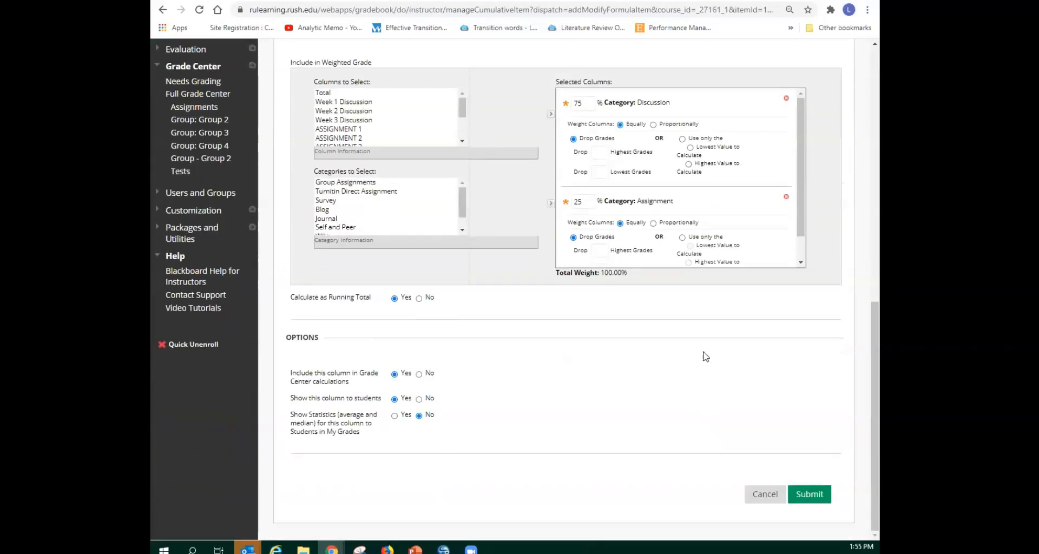
click(809, 493)
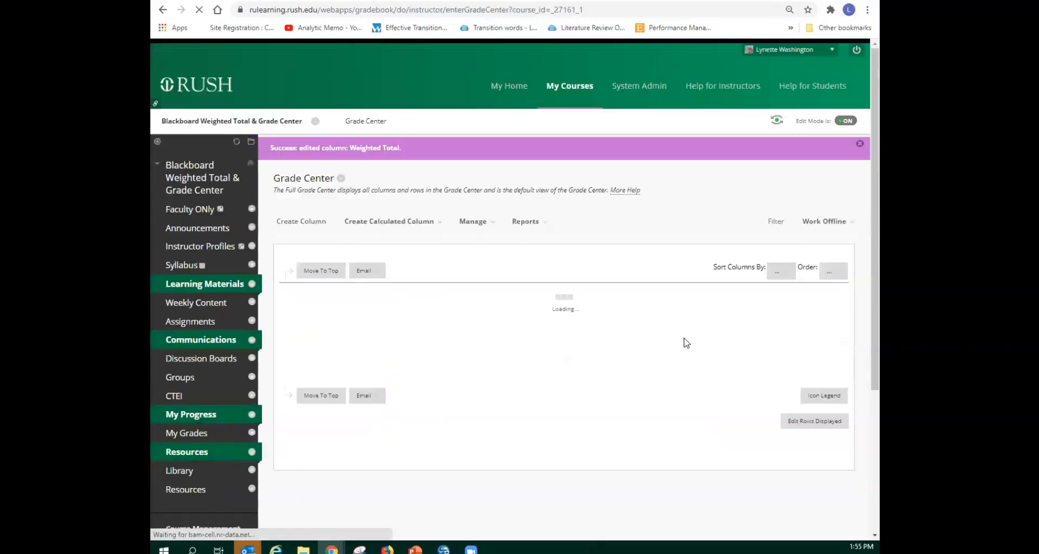
click(861, 145)
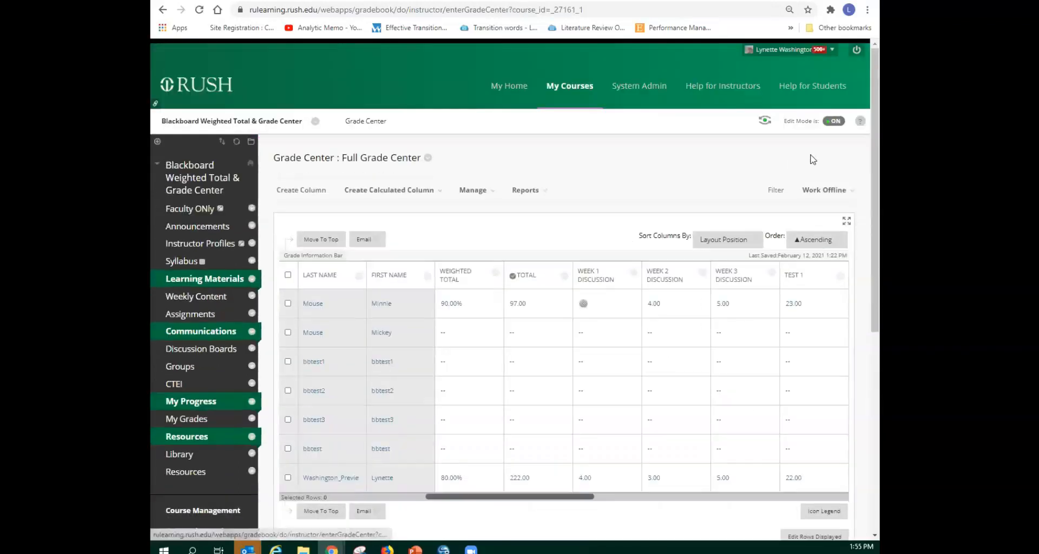
Step: Set the Week 1 Discussion column's secondary display to Percentage in its column information and submit the change
scroll(569, 271, down, 3)
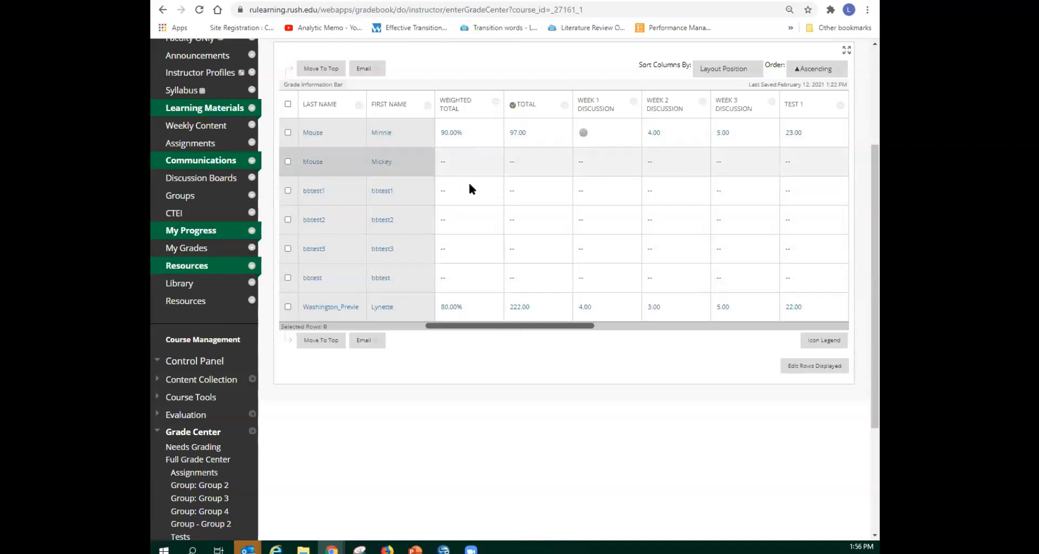
click(633, 102)
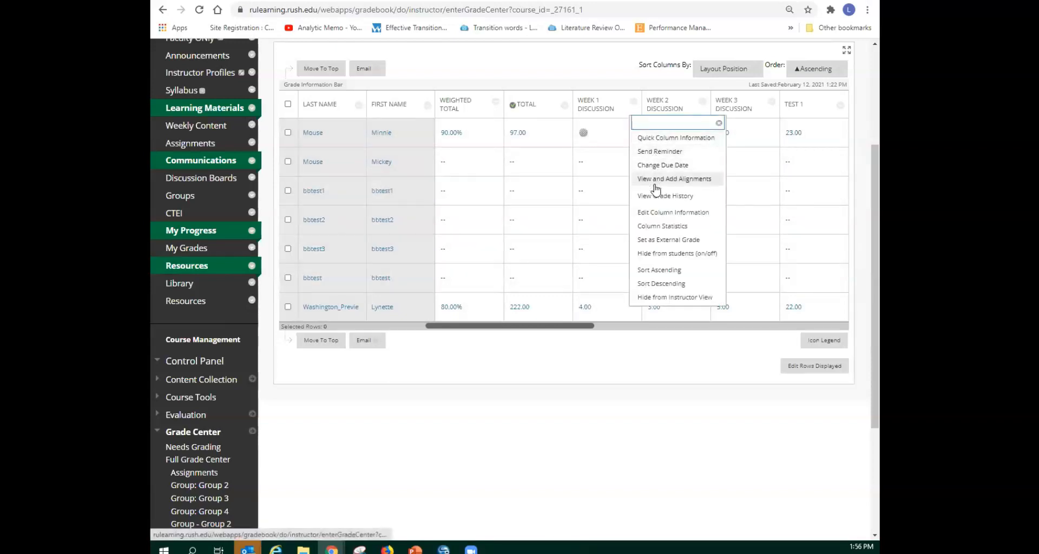
click(655, 211)
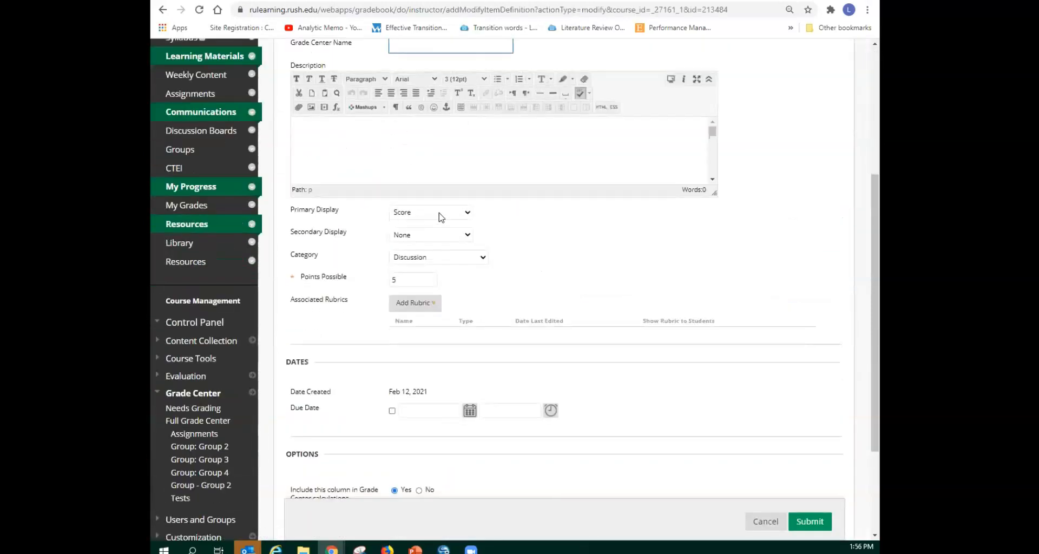
click(467, 236)
click(421, 265)
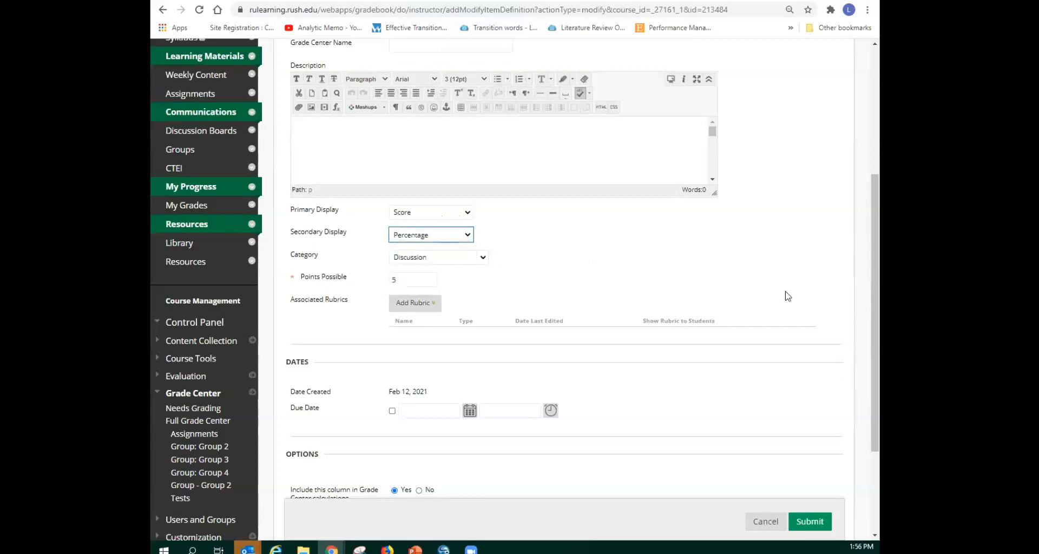
drag(875, 306, 875, 385)
click(814, 468)
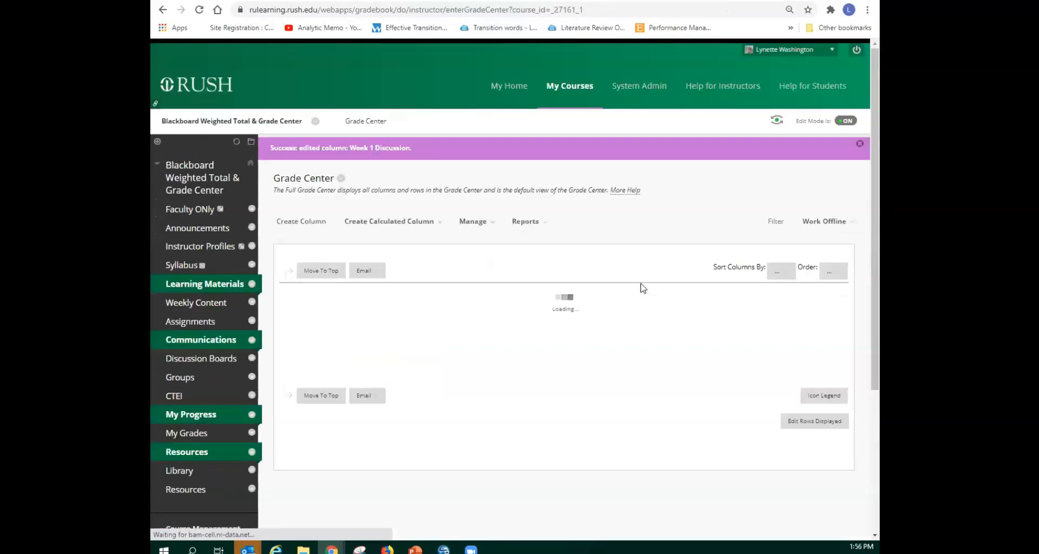
Step: Review the Primary Display options in the Week 1 Discussion column's information, resubmit it with Score kept, and dismiss the success message
scroll(643, 288, down, 4)
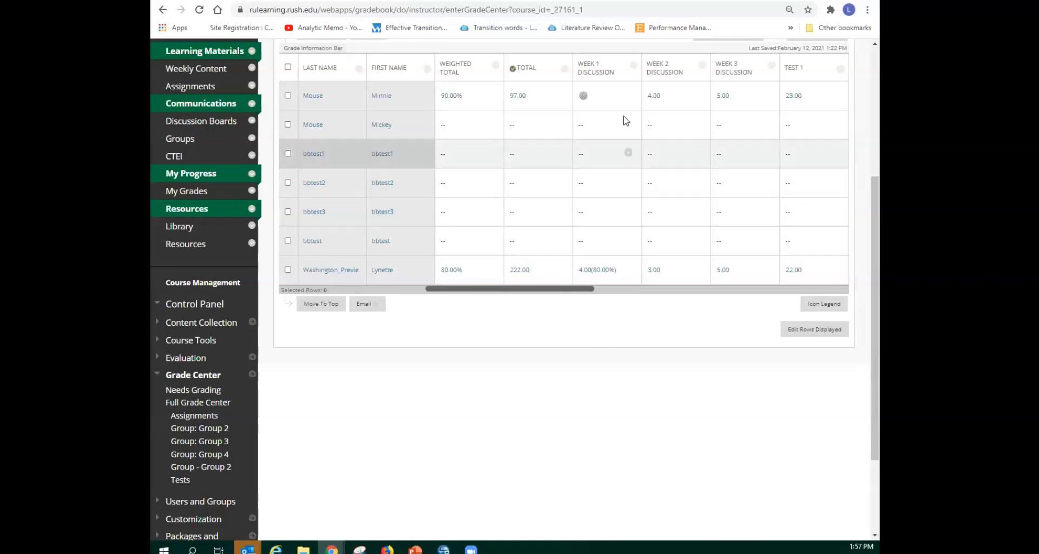
click(634, 66)
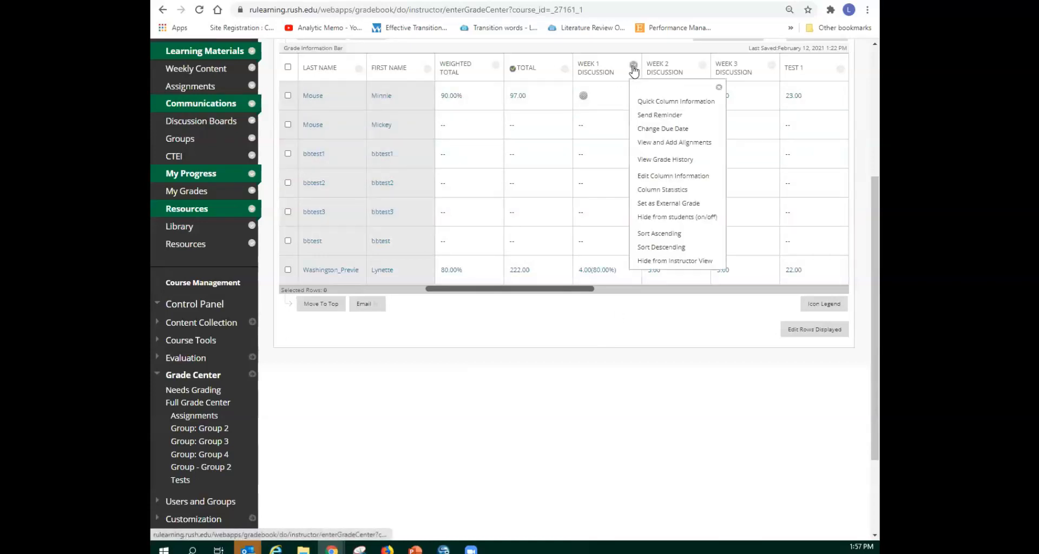
click(661, 176)
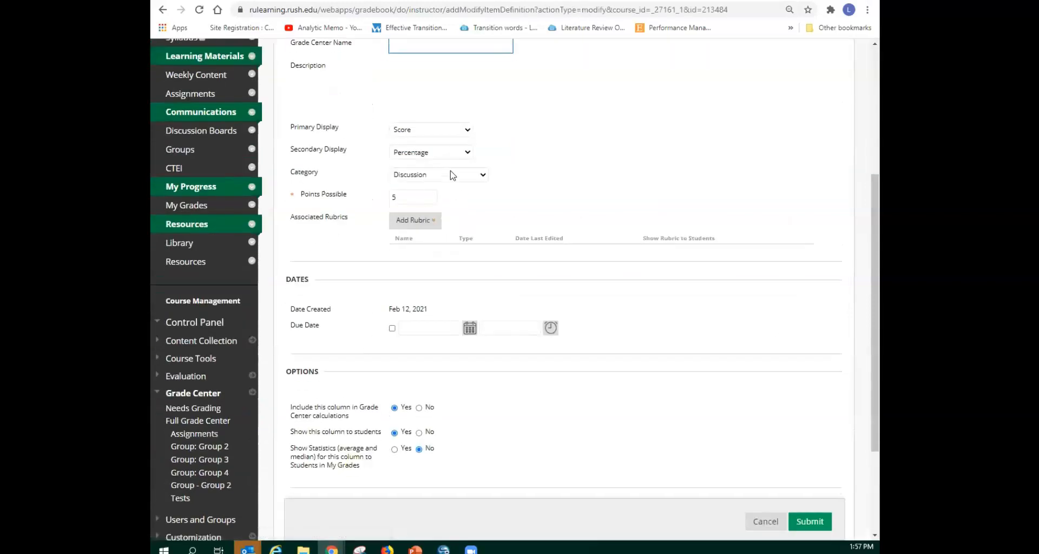
click(469, 213)
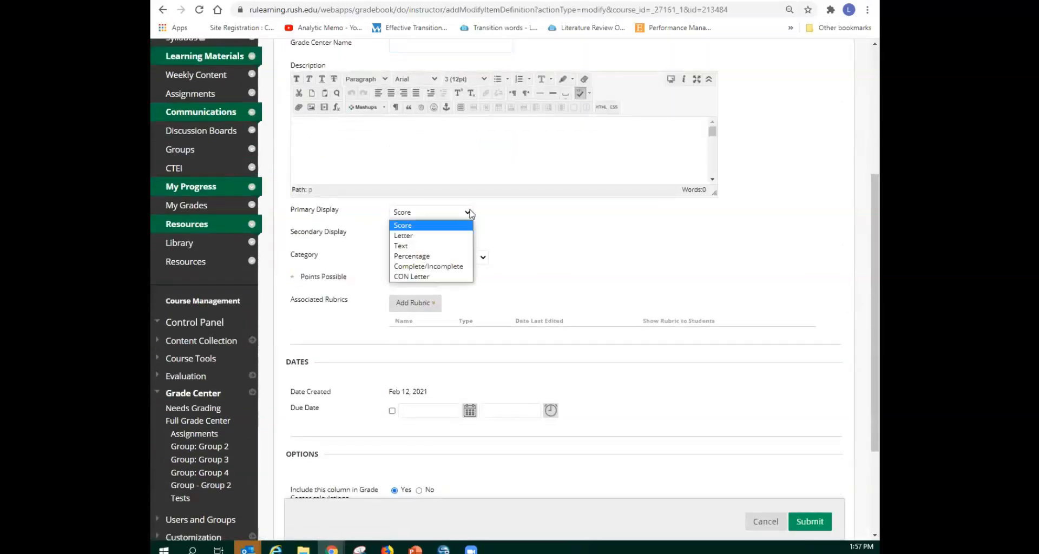
click(529, 227)
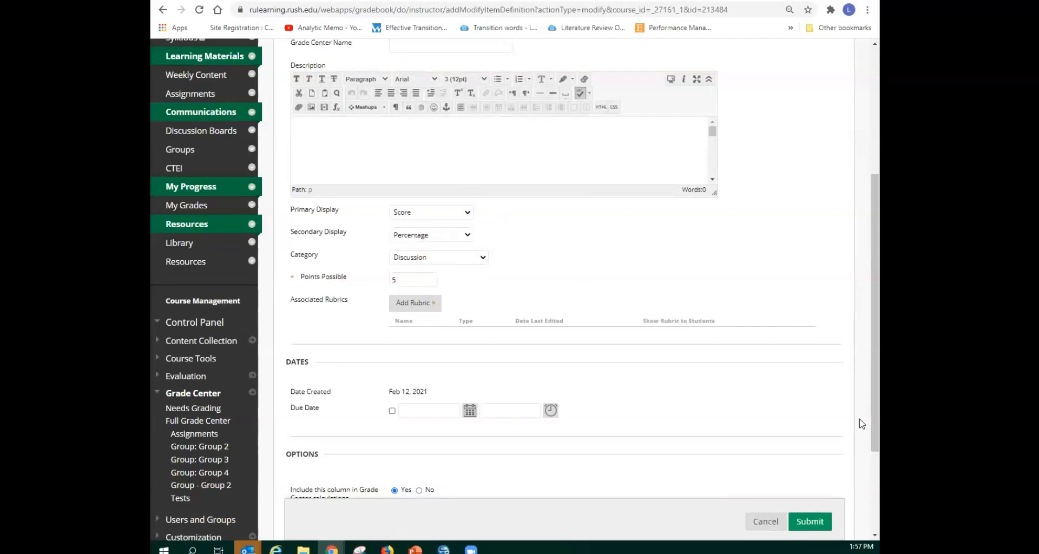
scroll(875, 383, down, 3)
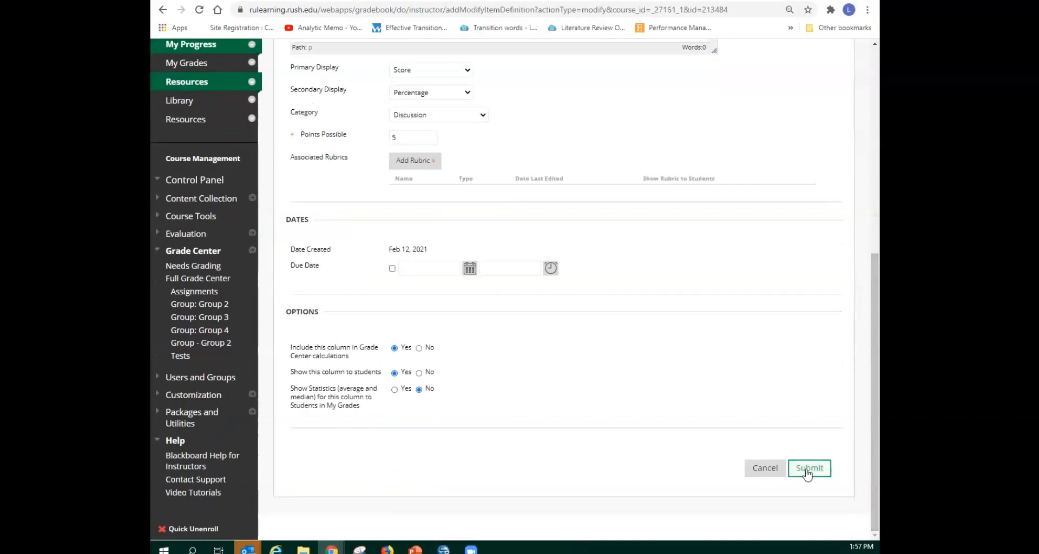
click(808, 471)
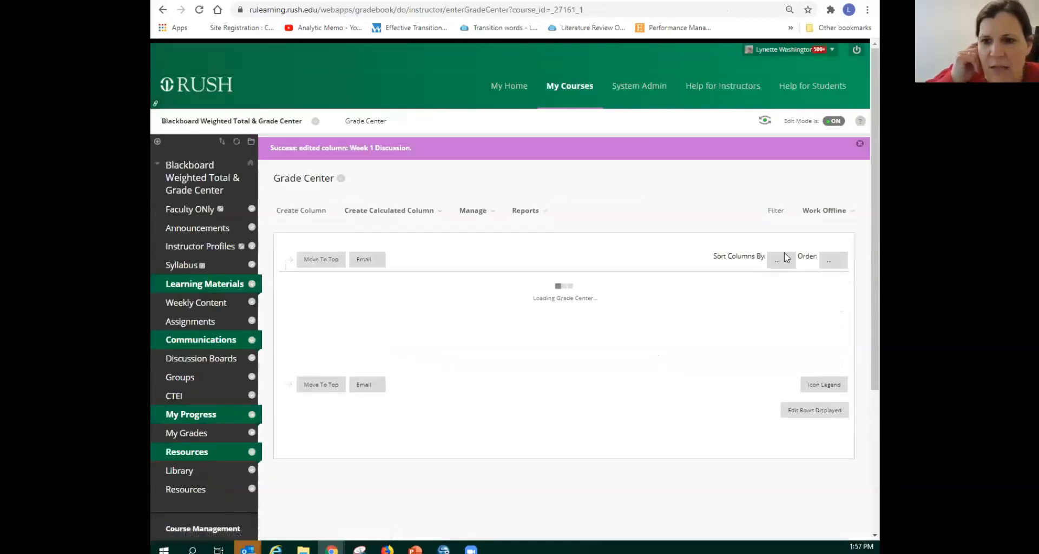
click(860, 144)
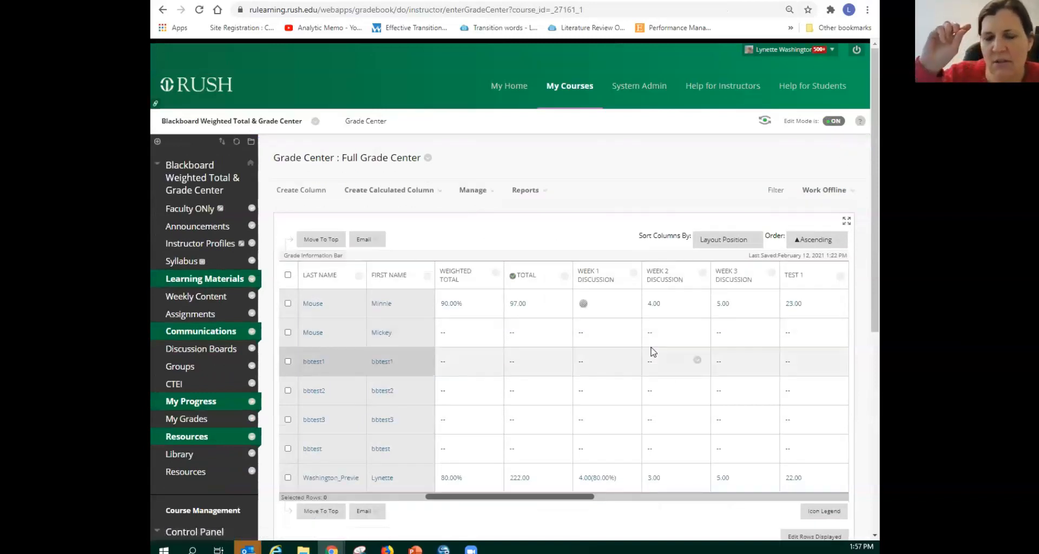
Step: Look over the types of calculated columns that can be created in the Full Grade Center
scroll(653, 352, down, 1)
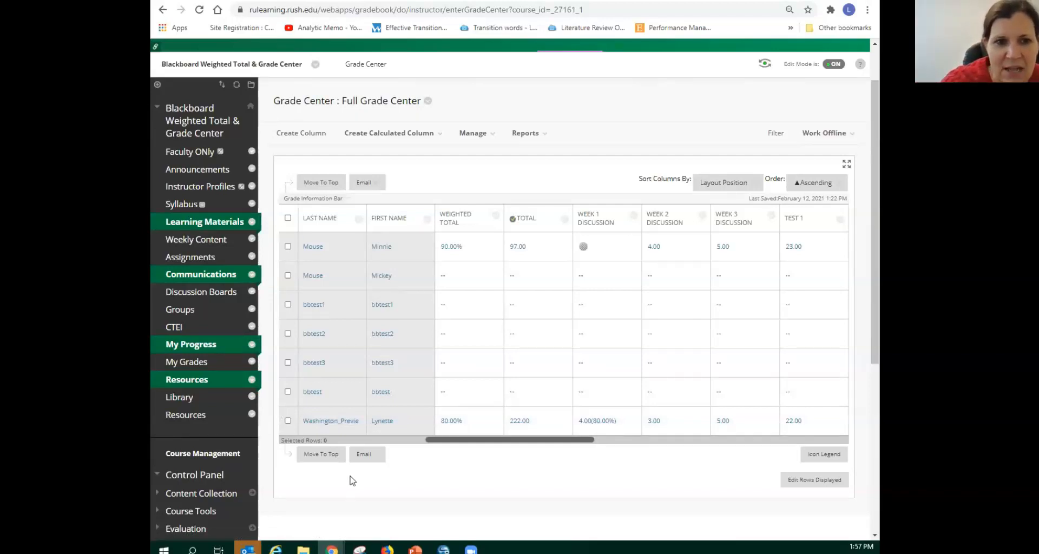
click(441, 135)
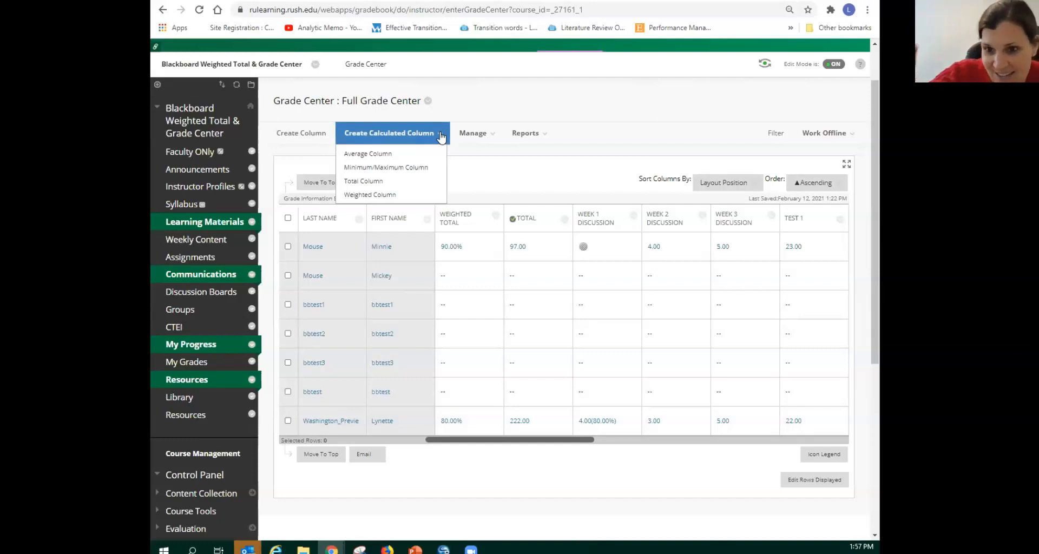
click(487, 166)
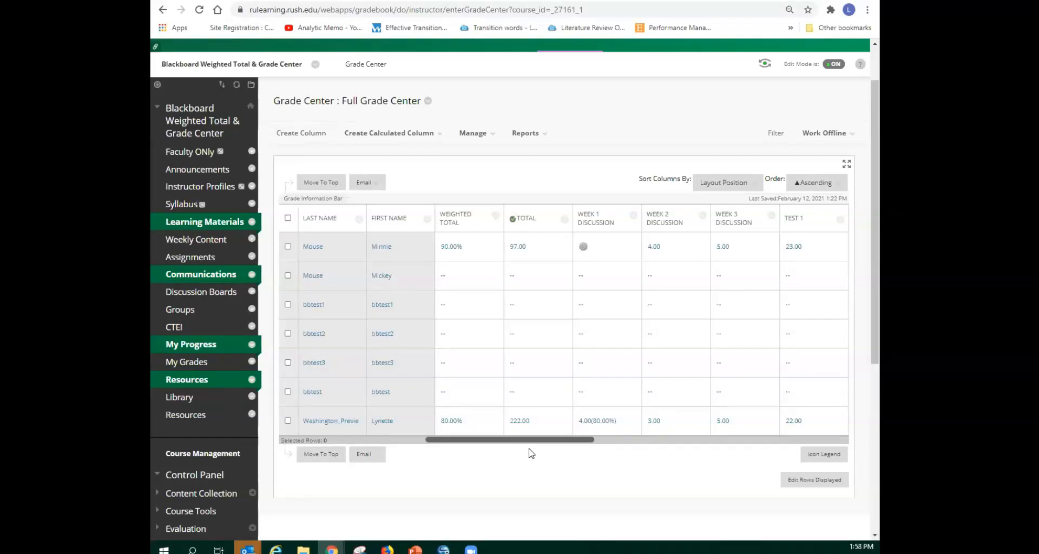
Step: Open the course's Announcements page and examine the Today's Agenda post
drag(529, 439, 480, 448)
click(209, 170)
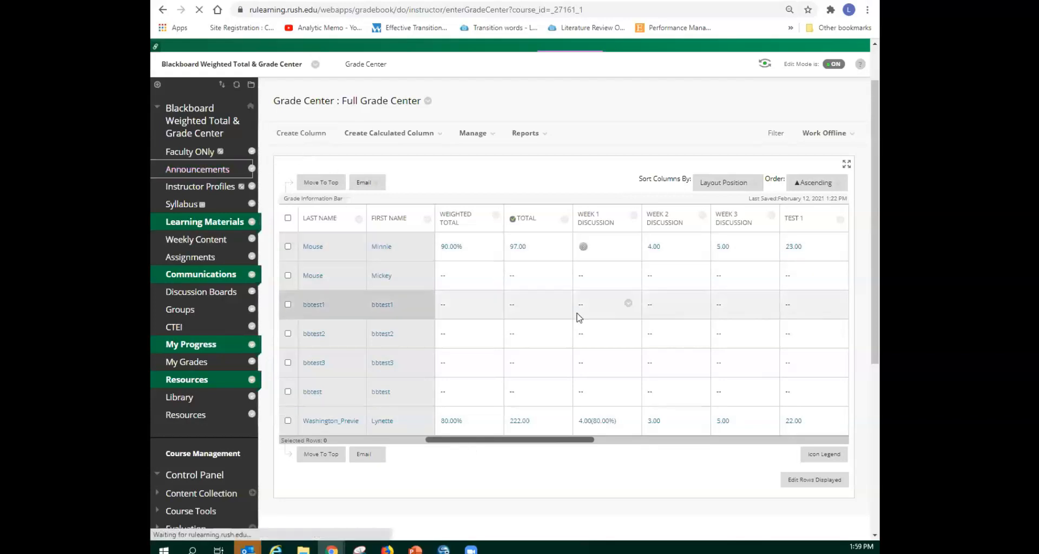
scroll(519, 311, down, 3)
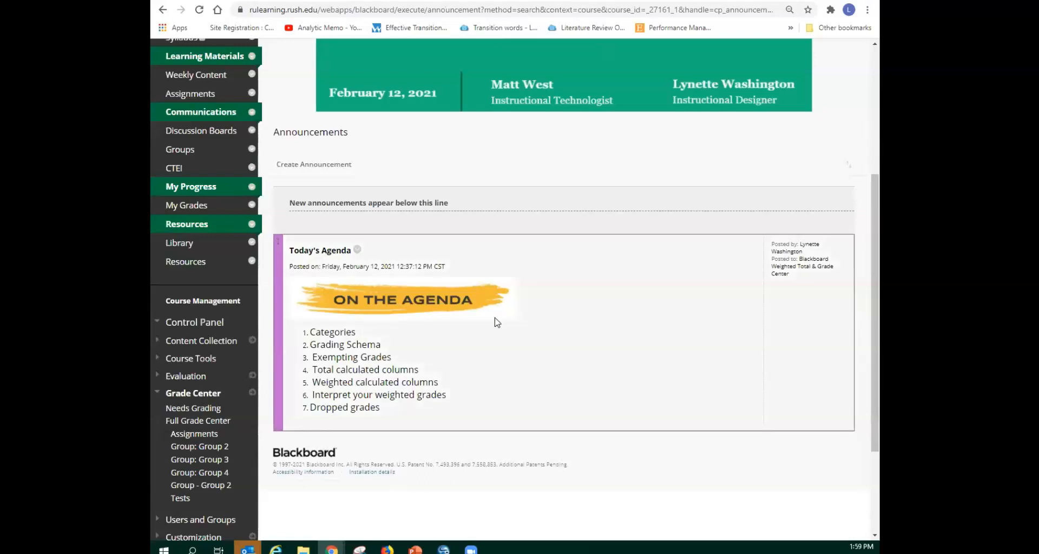